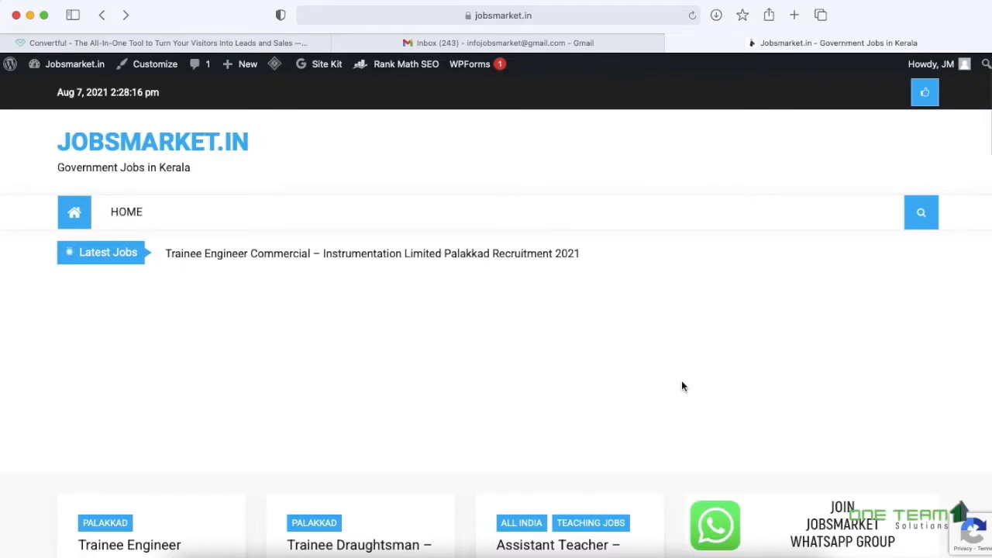
- Go to Convertful's pricing page and start signing up on the Free plan
{"action": "scroll", "coordinate": [682, 382], "scroll_direction": "down", "scroll_amount": 10}
{"action": "scroll", "coordinate": [681, 380], "scroll_direction": "down", "scroll_amount": 5}
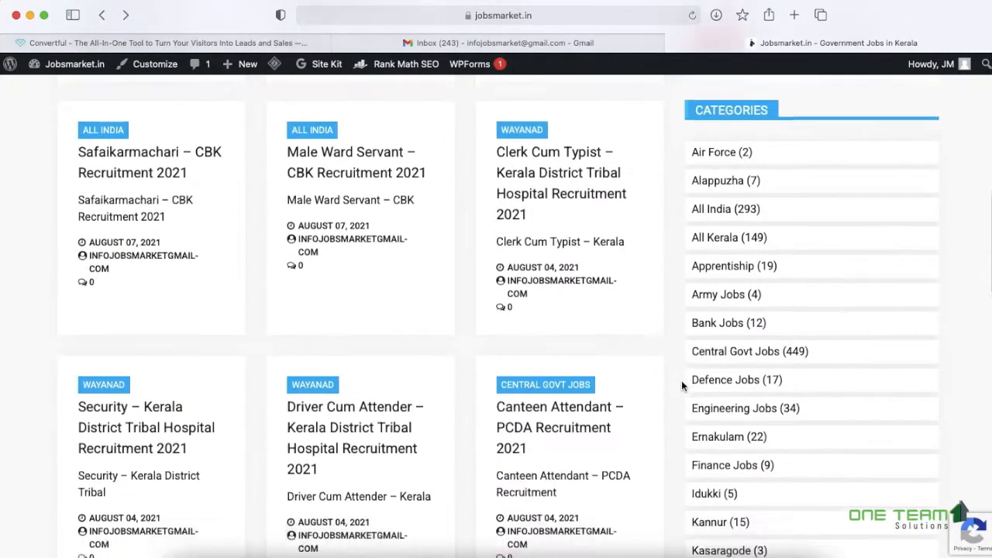
{"action": "scroll", "coordinate": [681, 380], "scroll_direction": "up", "scroll_amount": 8}
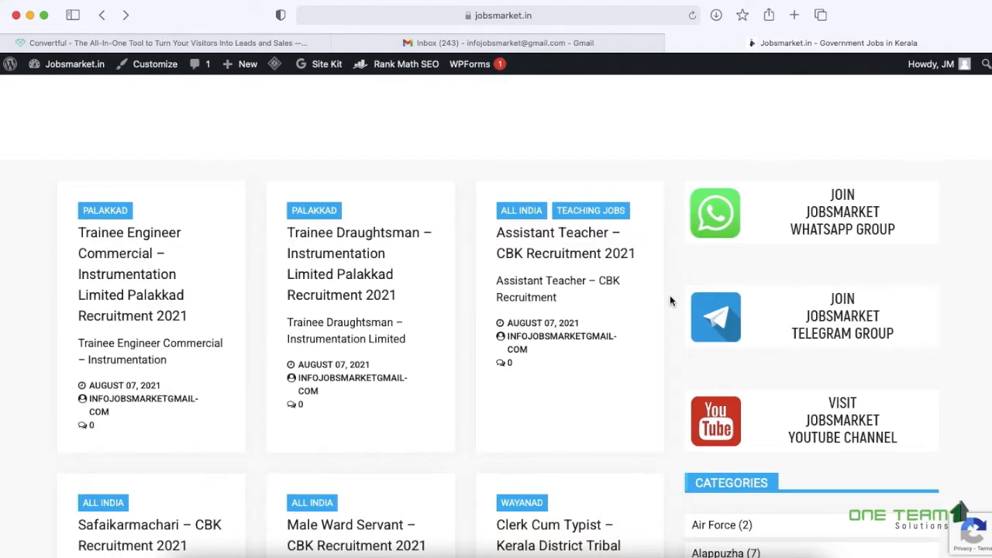
{"action": "scroll", "coordinate": [671, 301], "scroll_direction": "up", "scroll_amount": 5}
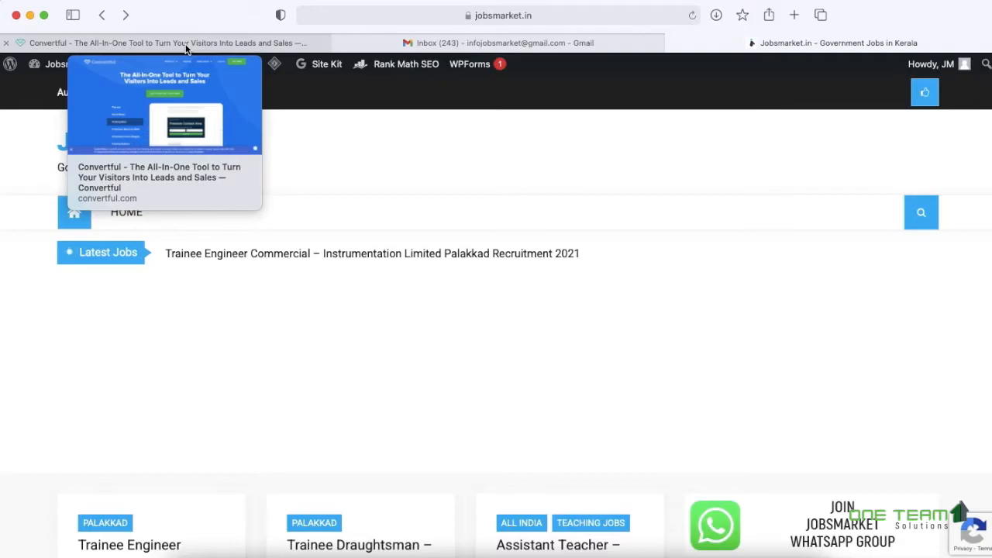
{"action": "left_click", "coordinate": [186, 46]}
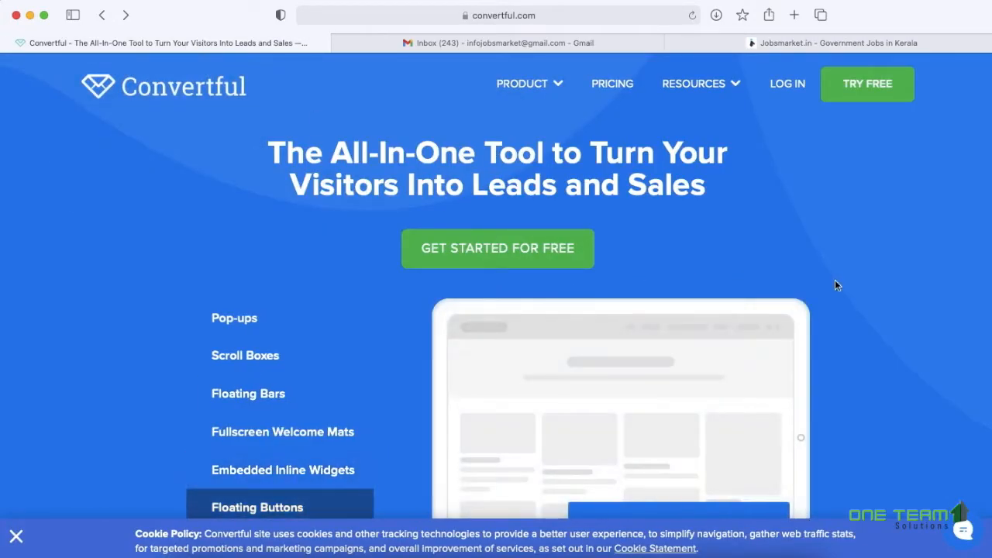
{"action": "scroll", "coordinate": [835, 286], "scroll_direction": "down", "scroll_amount": 3}
{"action": "scroll", "coordinate": [835, 285], "scroll_direction": "down", "scroll_amount": 10}
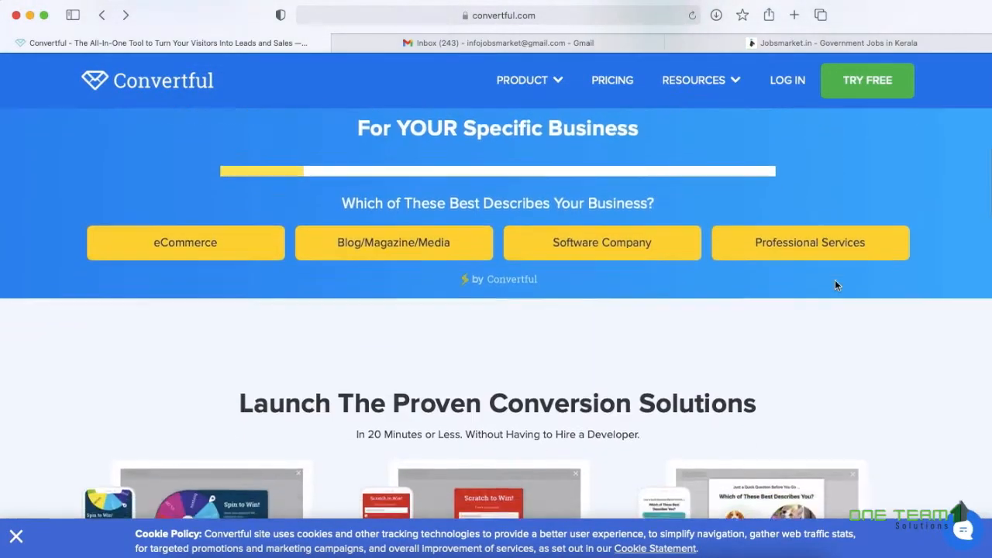
{"action": "scroll", "coordinate": [835, 285], "scroll_direction": "down", "scroll_amount": 10}
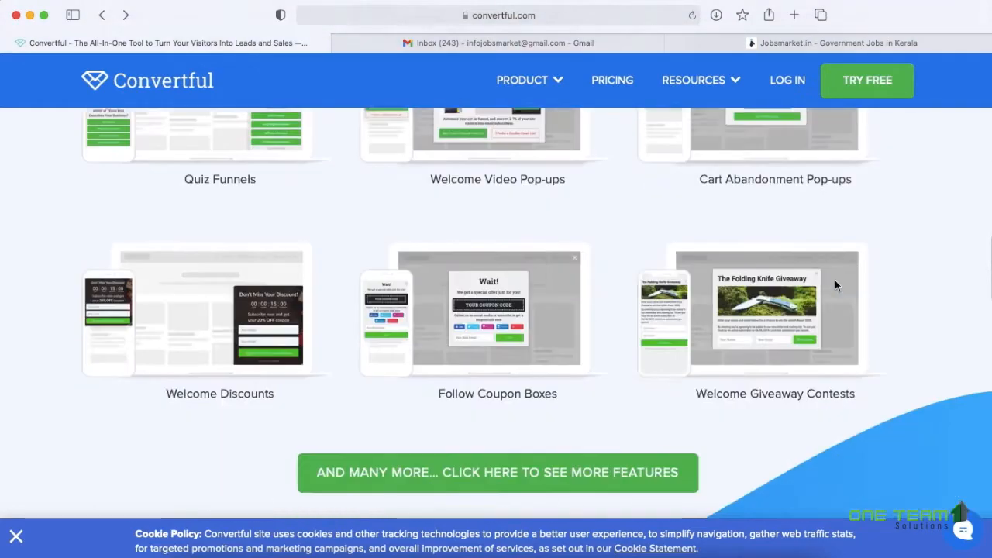
{"action": "scroll", "coordinate": [836, 285], "scroll_direction": "down", "scroll_amount": 3}
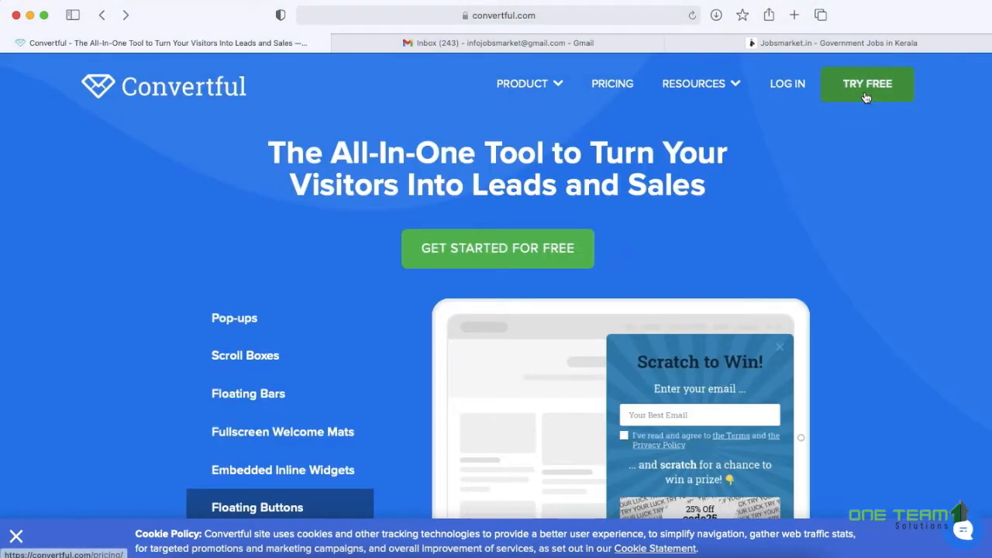
{"action": "left_click", "coordinate": [865, 96]}
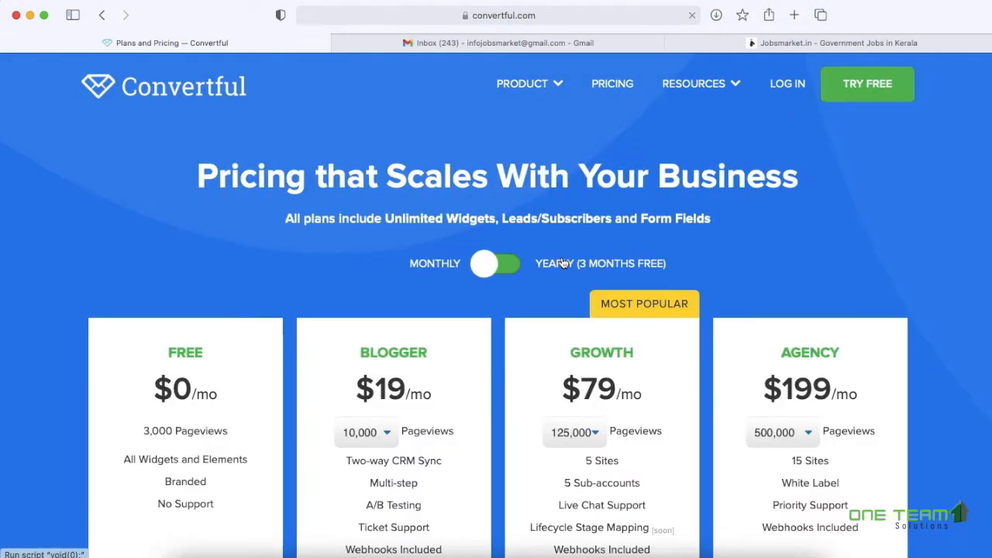
{"action": "scroll", "coordinate": [556, 264], "scroll_direction": "down", "scroll_amount": 3}
{"action": "left_click", "coordinate": [221, 379]}
- Enter the site's Gmail address, pass the reCAPTCHA check, and create the free account
{"action": "left_click", "coordinate": [574, 256]}
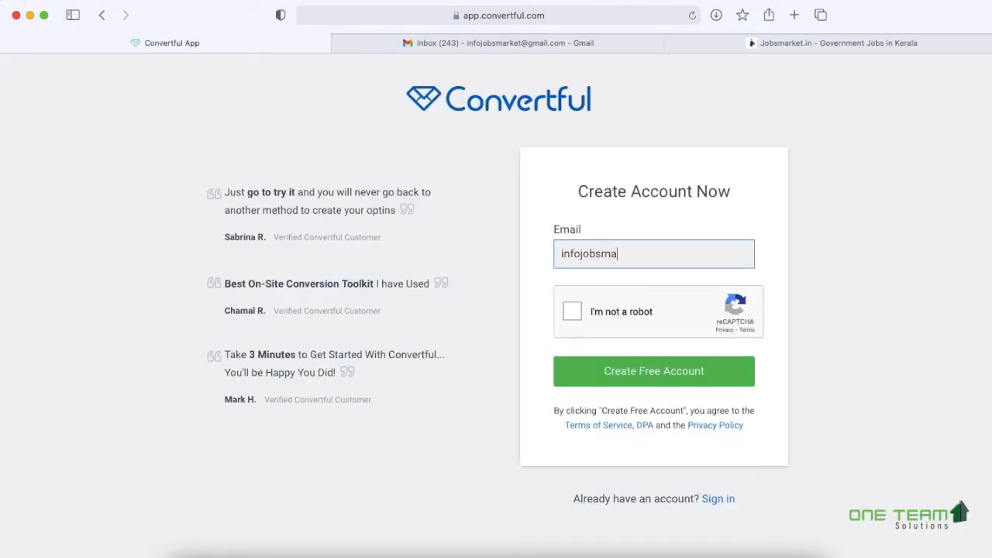
{"action": "left_click", "coordinate": [572, 311]}
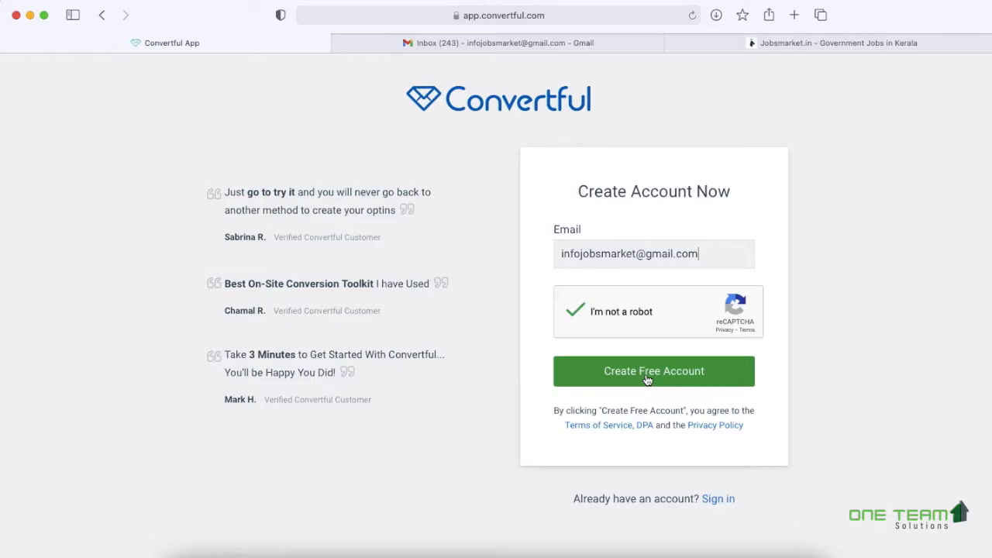
{"action": "left_click", "coordinate": [647, 371]}
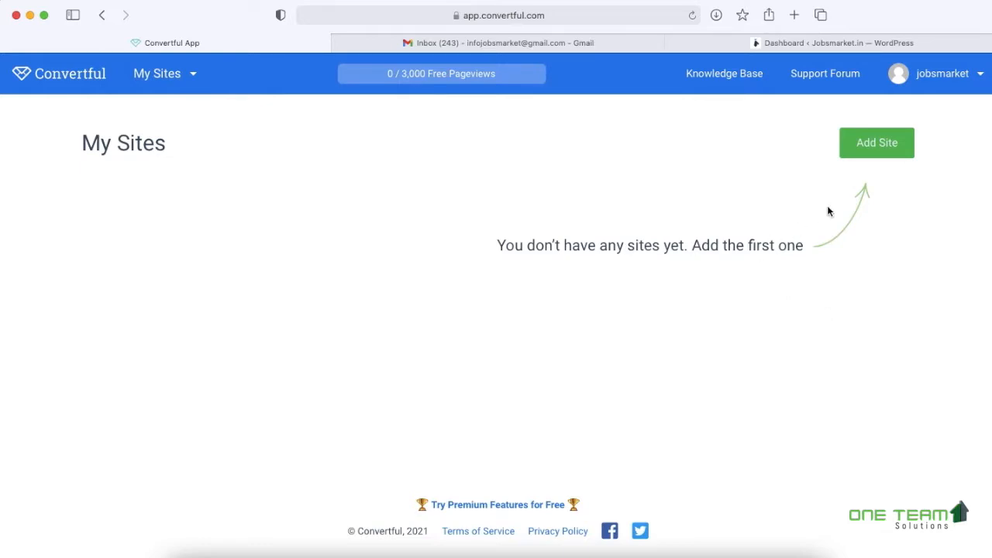
- Add jobsmarket.in as a WordPress site in the Blog / Magazine / Media category
{"action": "left_click", "coordinate": [886, 151]}
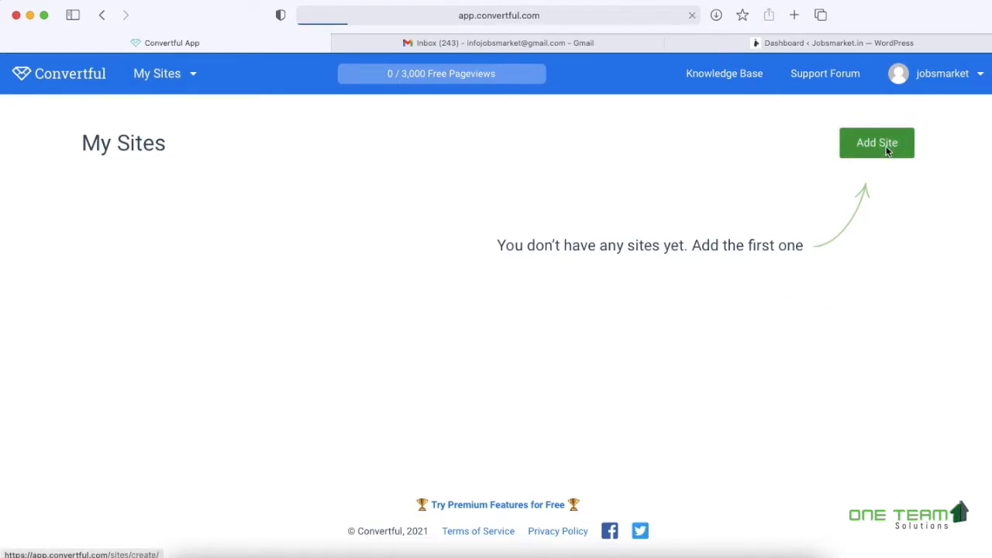
{"action": "left_click", "coordinate": [284, 209]}
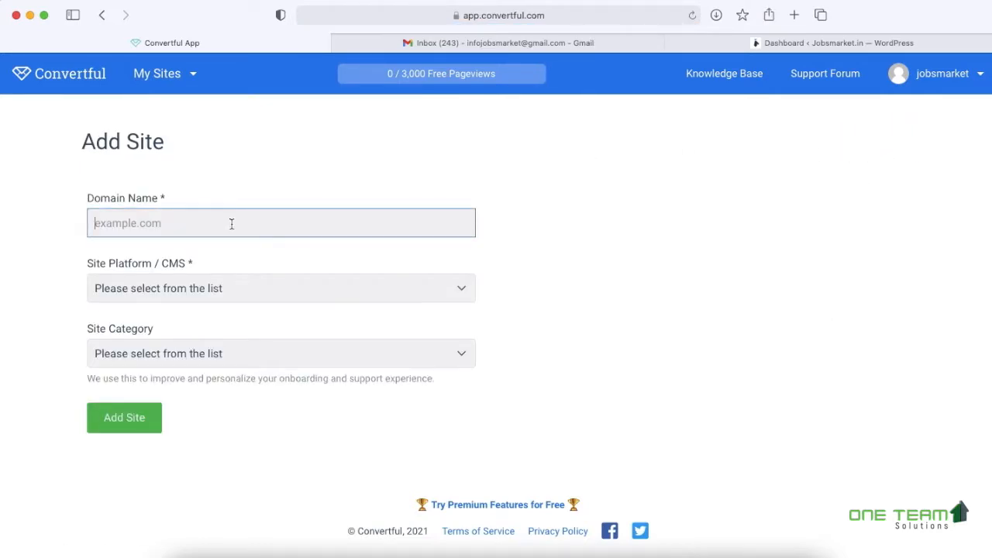
{"action": "type", "text": "jobsmarke"}
{"action": "left_click", "coordinate": [265, 288]}
{"action": "left_click", "coordinate": [209, 302]}
{"action": "left_click", "coordinate": [231, 290]}
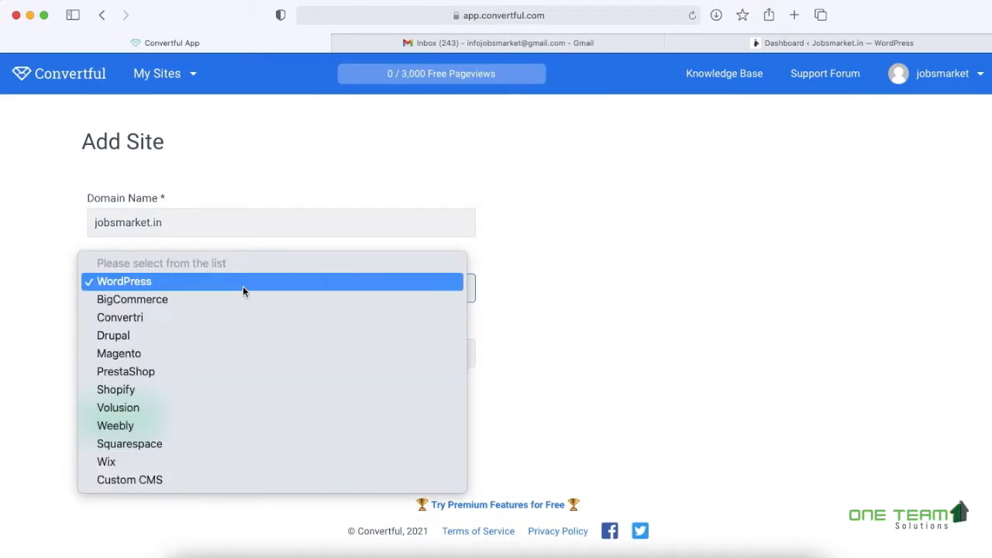
{"action": "left_click", "coordinate": [243, 286]}
{"action": "left_click", "coordinate": [249, 358]}
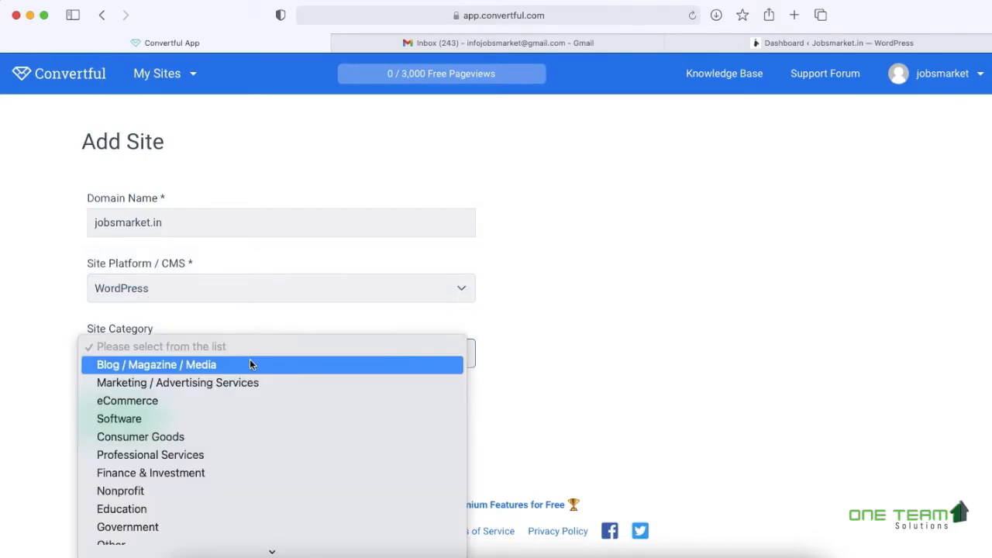
{"action": "scroll", "coordinate": [268, 422], "scroll_direction": "down", "scroll_amount": 1}
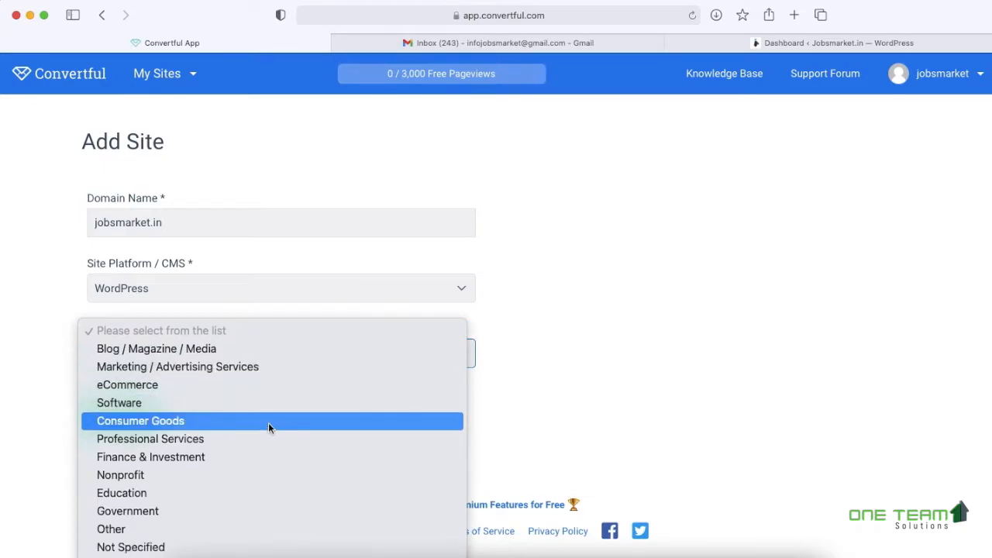
{"action": "left_click", "coordinate": [155, 349]}
{"action": "left_click", "coordinate": [111, 418]}
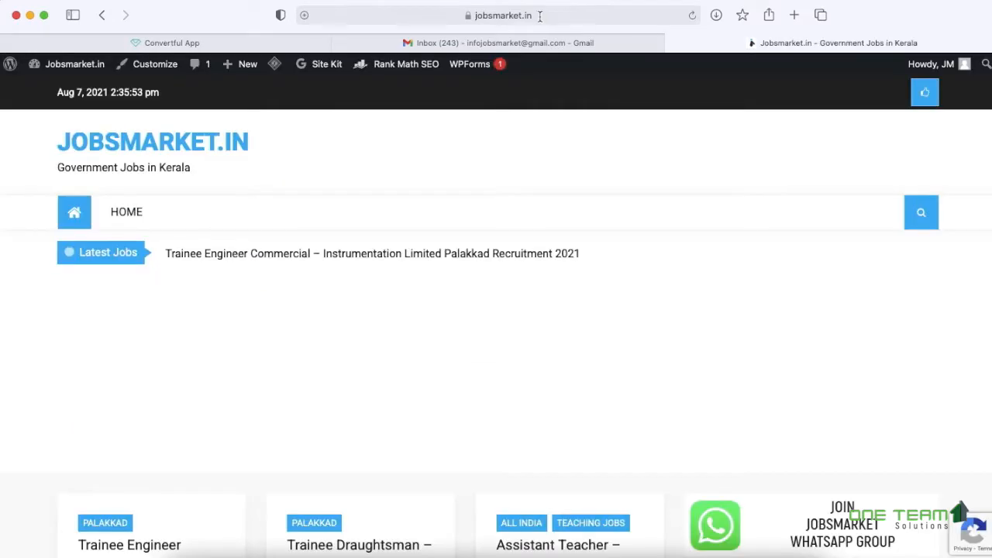
- Load the jobsmarket.in WordPress admin dashboard at /wp-admin/
{"action": "left_click", "coordinate": [536, 16]}
{"action": "left_click", "coordinate": [534, 19]}
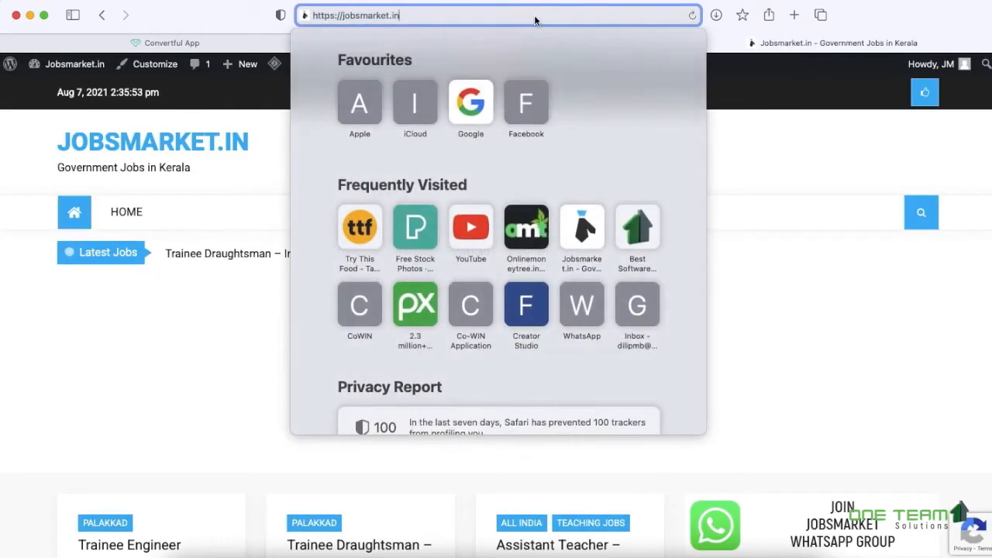
{"action": "type", "text": "/wp-admin/"}
{"action": "key", "text": "Return"}
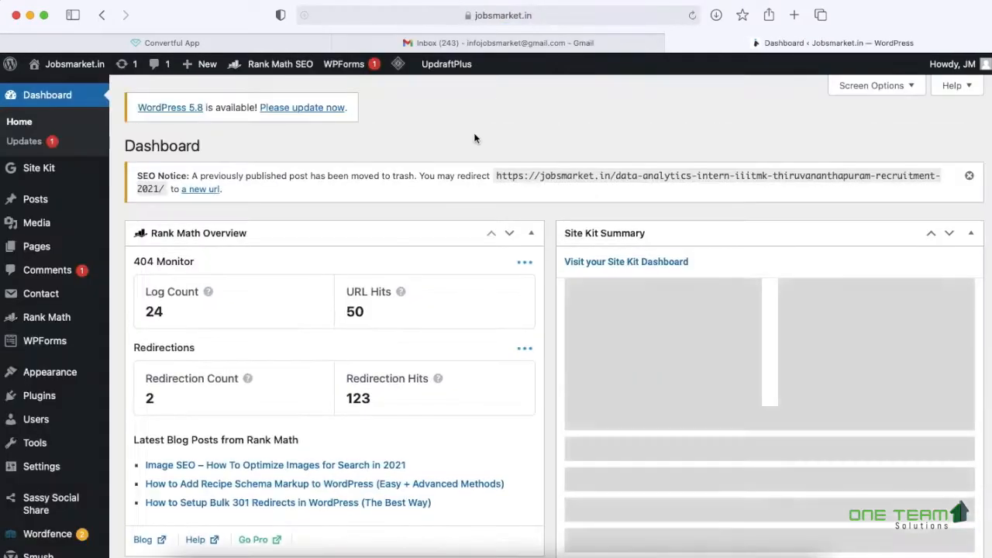
- Search the plugin directory for 'convertful', then install and activate the Convertful plugin
{"action": "mouse_move", "coordinate": [39, 395]}
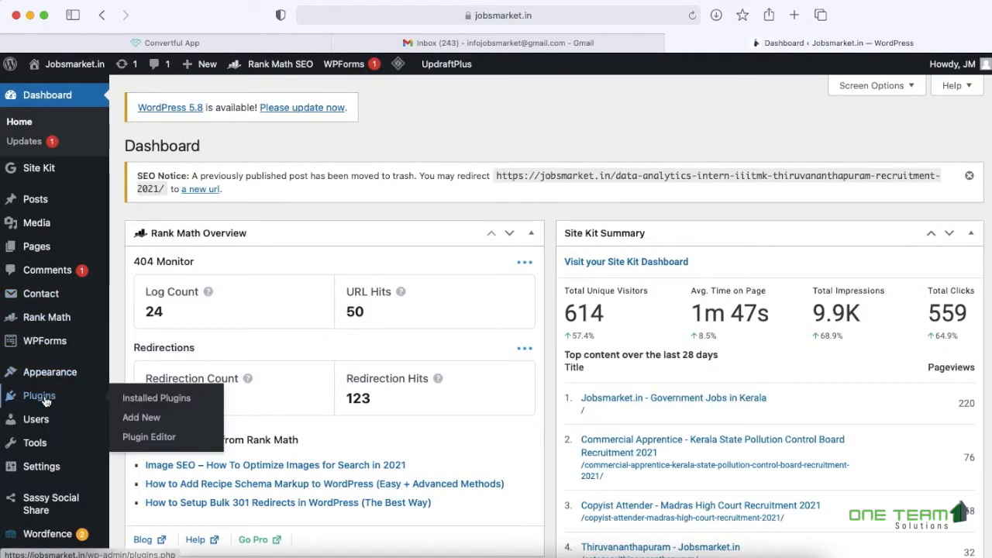
{"action": "left_click", "coordinate": [154, 421]}
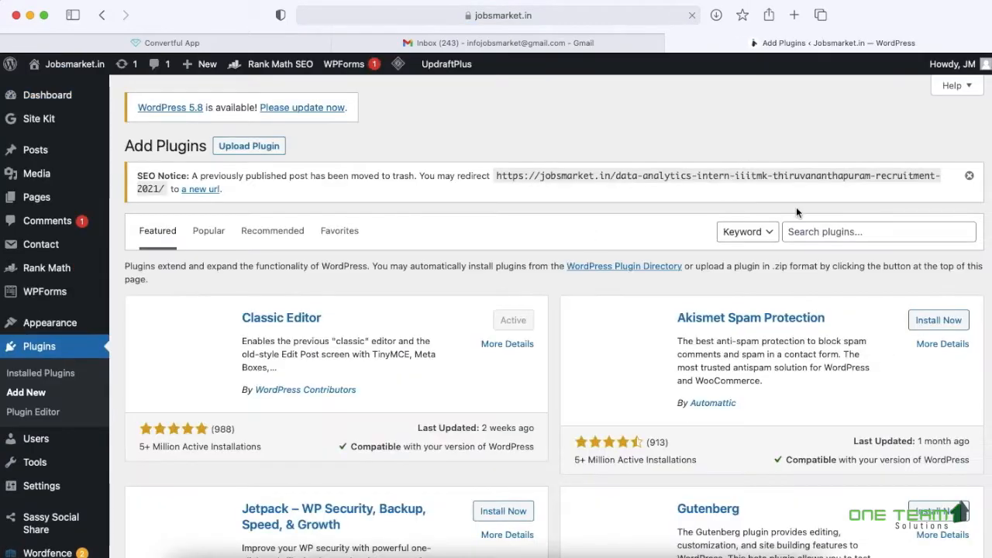
{"action": "left_click", "coordinate": [822, 237]}
{"action": "type", "text": "convertful"}
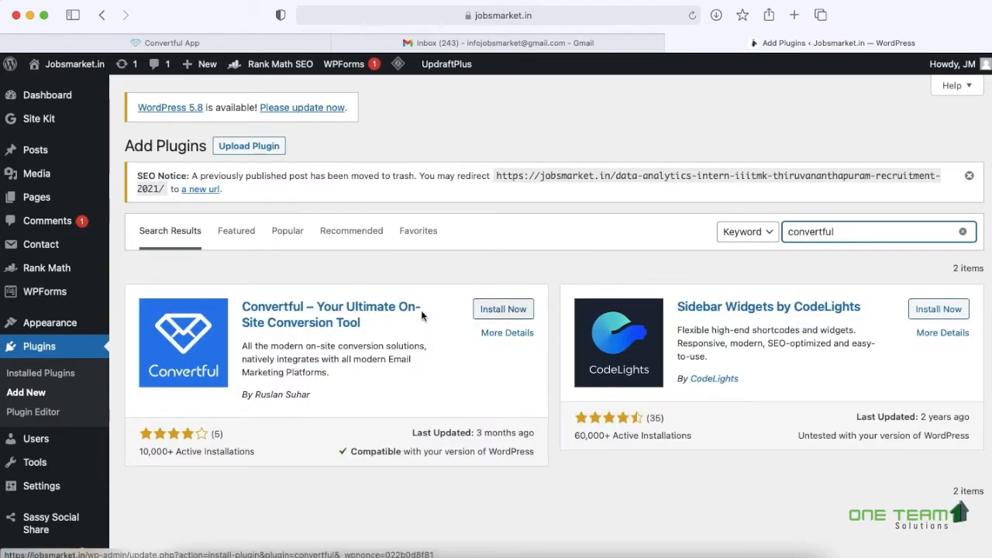
{"action": "left_click", "coordinate": [488, 311]}
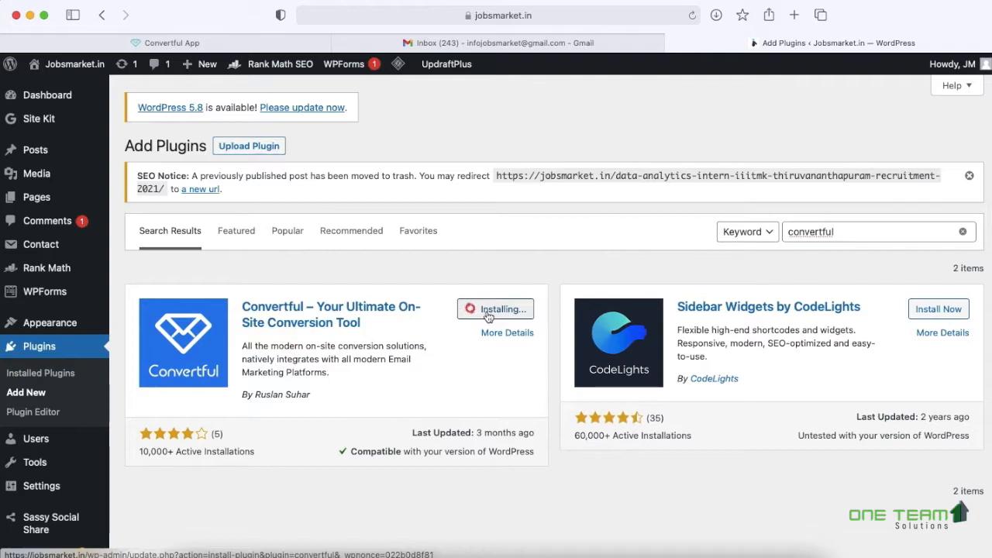
{"action": "left_click", "coordinate": [502, 310]}
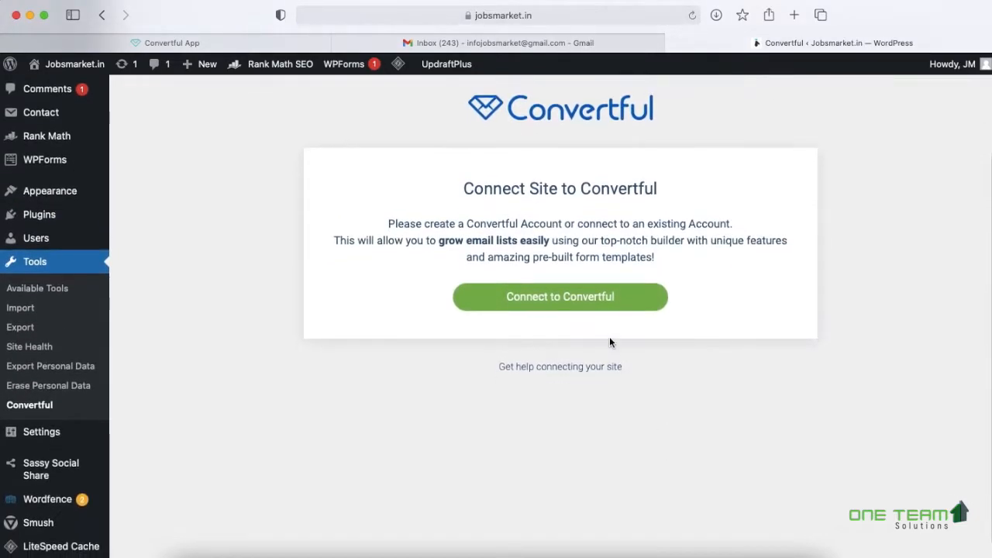
- Connect the WordPress site to the Convertful account and approve the link
{"action": "left_click", "coordinate": [560, 302]}
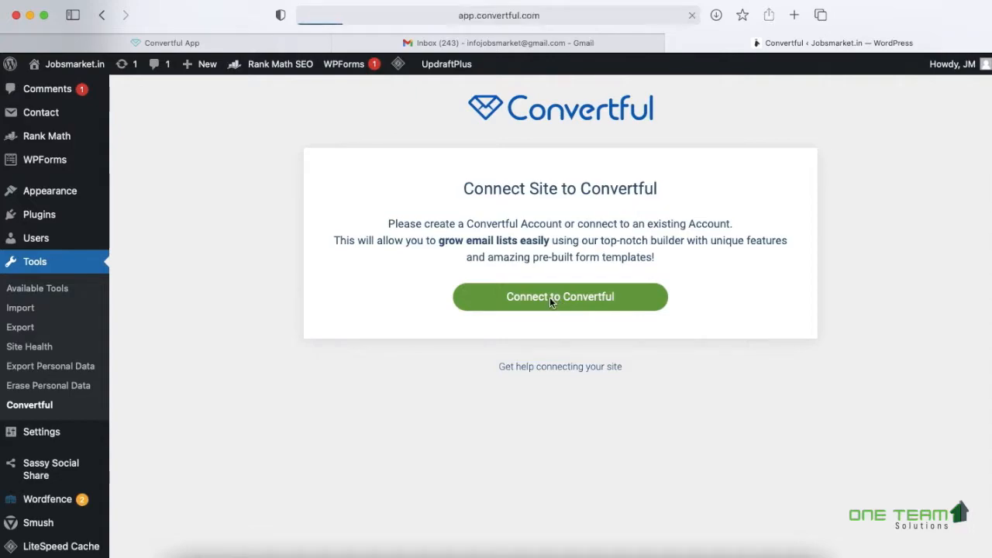
{"action": "left_click", "coordinate": [497, 267]}
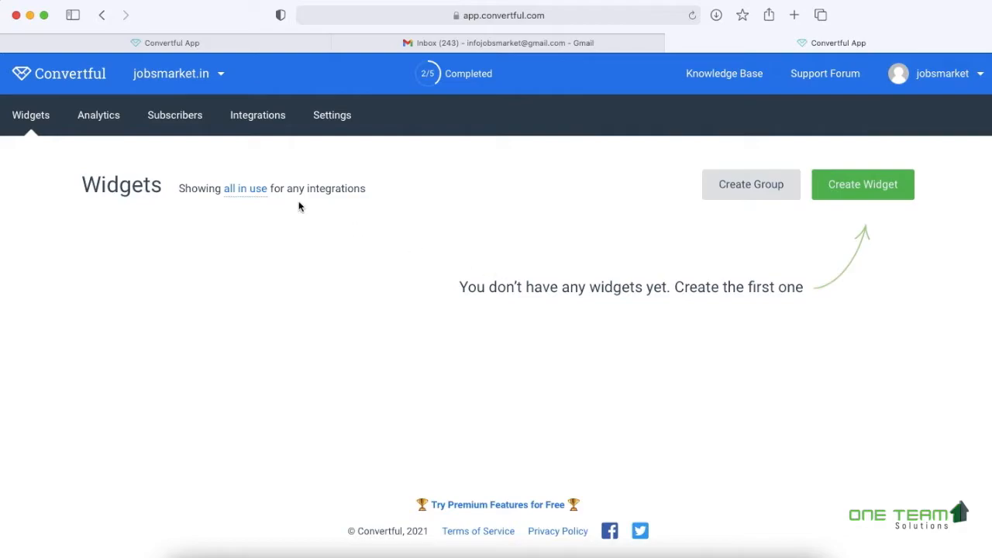
{"action": "mouse_move", "coordinate": [215, 83]}
- Open jobsmarket.in's widgets, start a new widget, and preview a Cart Abandonment template
{"action": "left_click", "coordinate": [171, 120]}
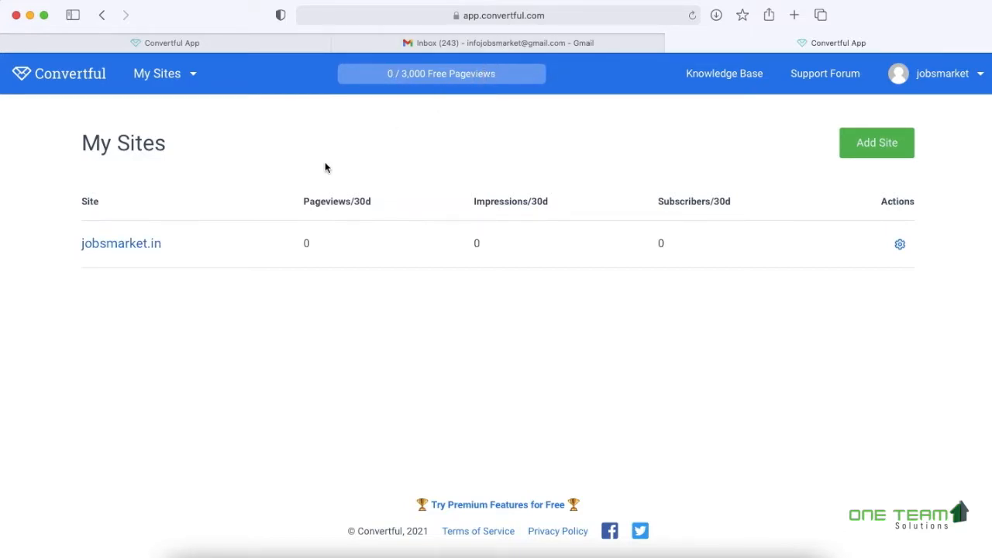
{"action": "left_click", "coordinate": [131, 243]}
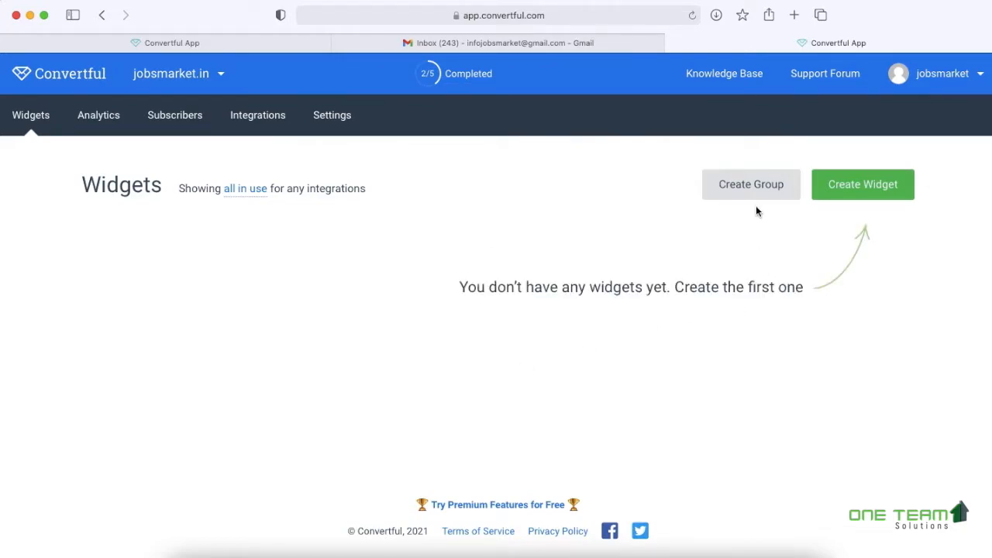
{"action": "left_click", "coordinate": [875, 186]}
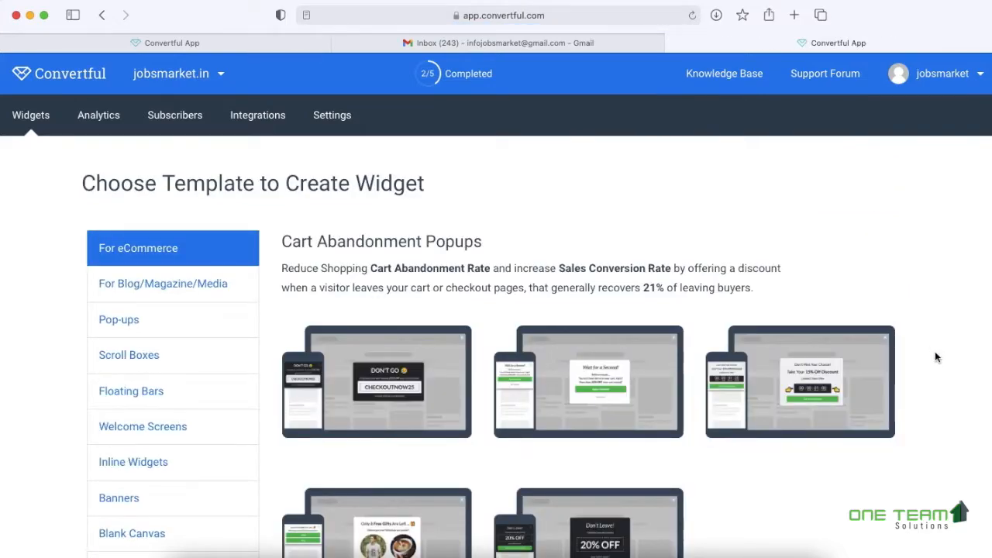
{"action": "scroll", "coordinate": [959, 376], "scroll_direction": "down", "scroll_amount": 2}
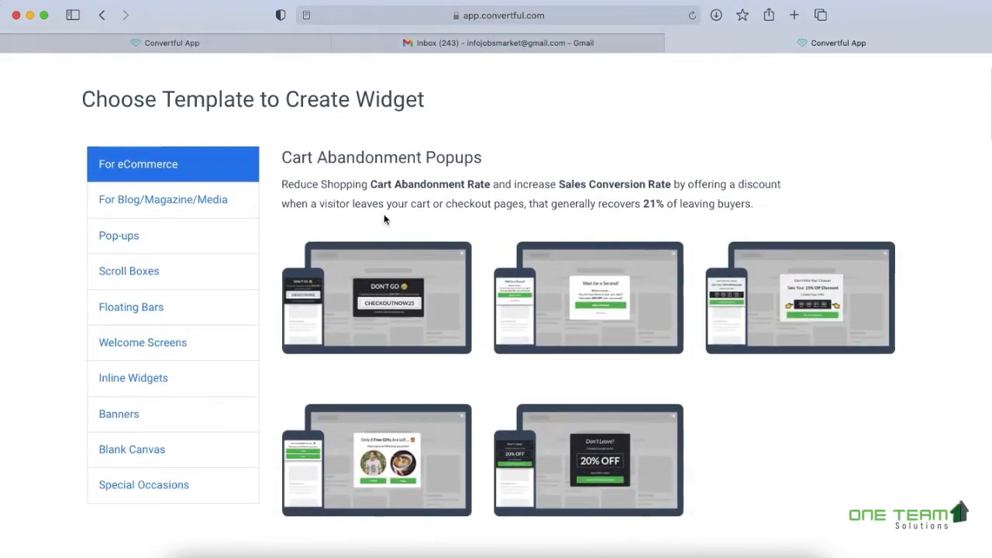
{"action": "mouse_move", "coordinate": [367, 304]}
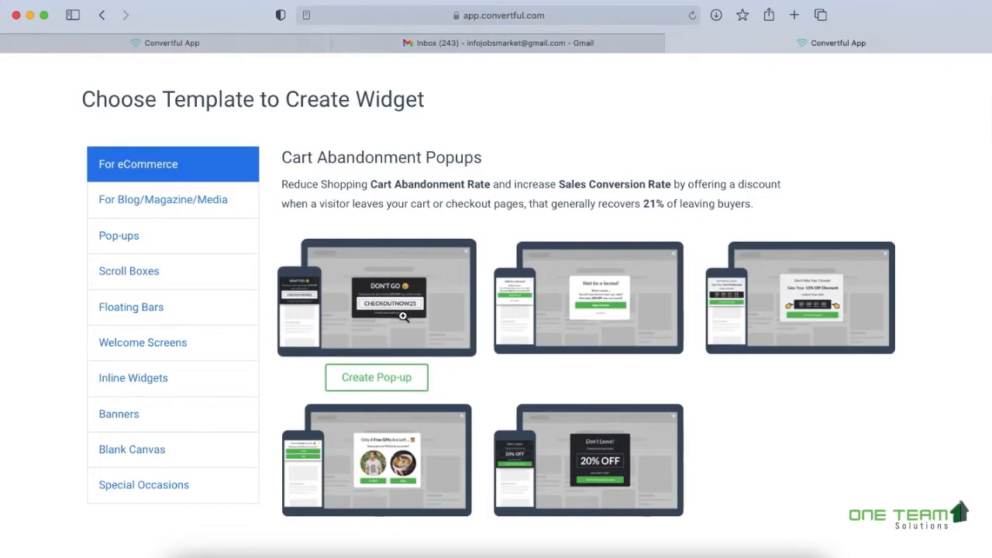
{"action": "left_click", "coordinate": [402, 313]}
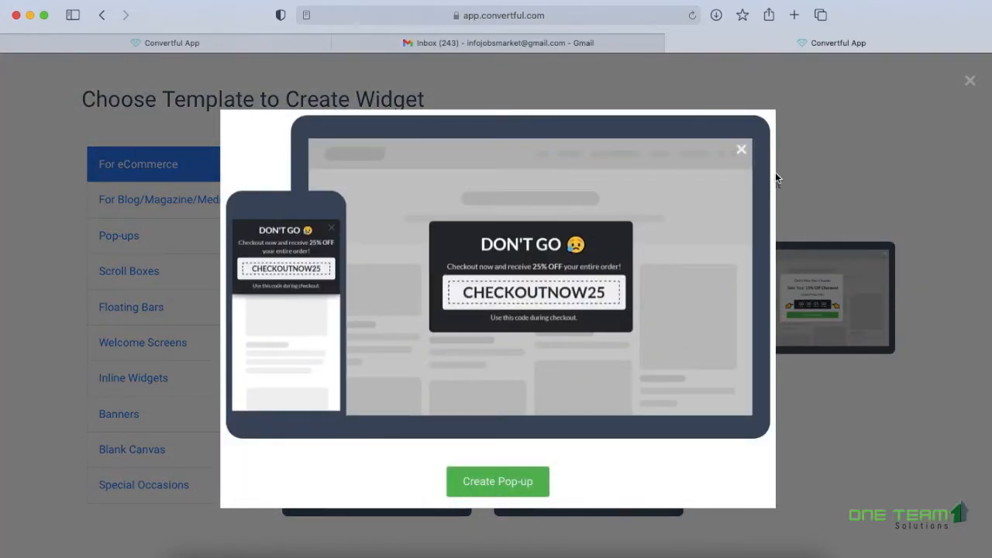
{"action": "left_click", "coordinate": [969, 81]}
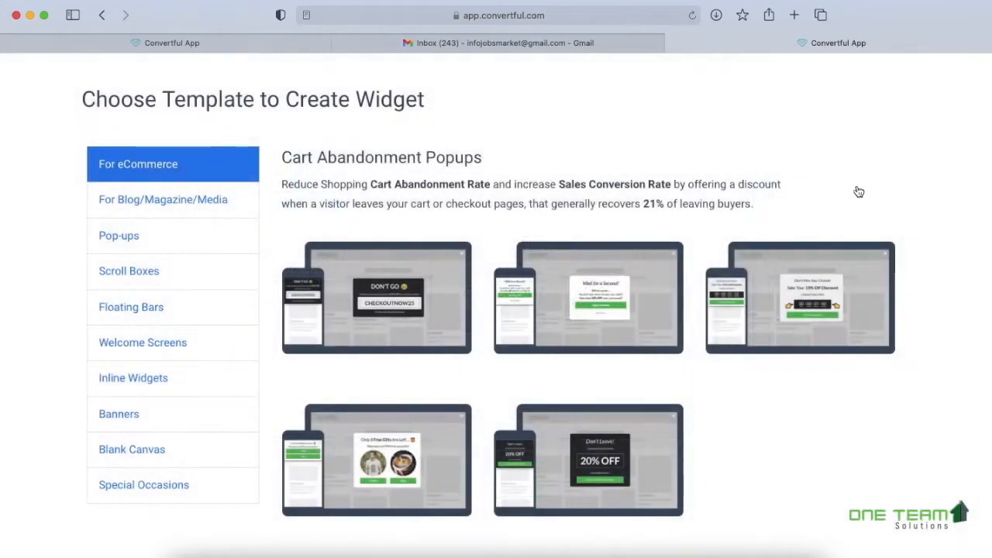
- Preview Scratch-to-Win and welcome discount templates, then the Grow Rich eBook yes/no exit pop-up
{"action": "scroll", "coordinate": [772, 278], "scroll_direction": "down", "scroll_amount": 6}
{"action": "scroll", "coordinate": [772, 279], "scroll_direction": "down", "scroll_amount": 5}
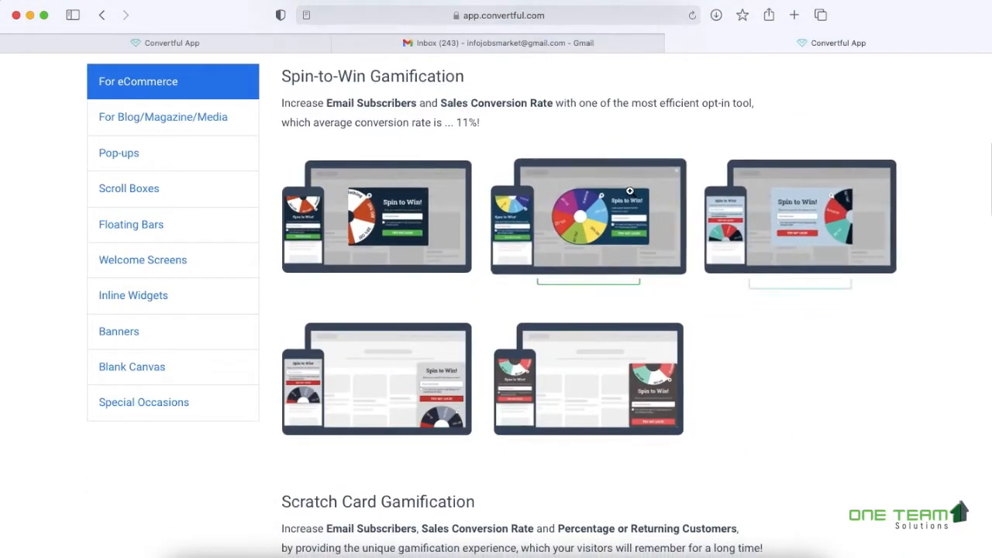
{"action": "left_click", "coordinate": [616, 206]}
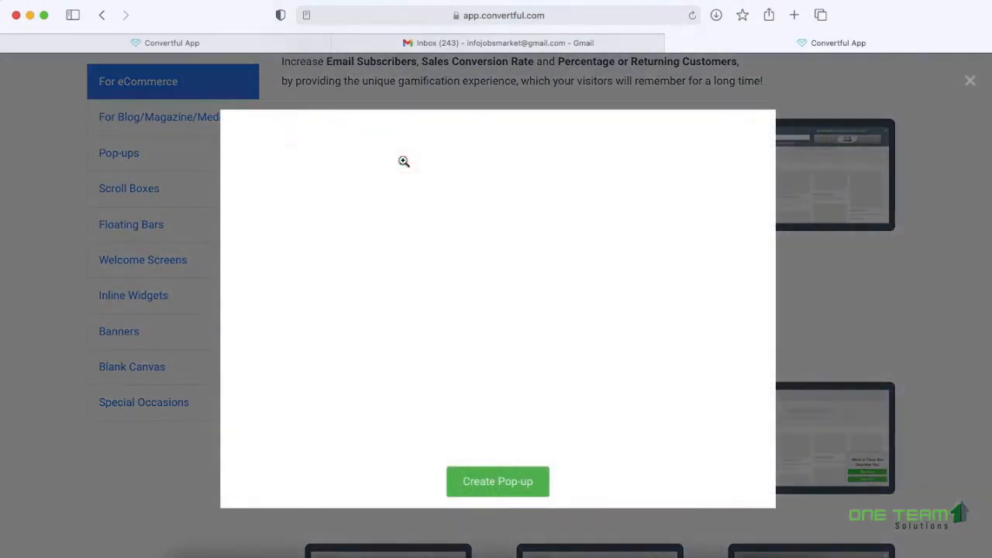
{"action": "left_click", "coordinate": [968, 81]}
{"action": "scroll", "coordinate": [908, 306], "scroll_direction": "down", "scroll_amount": 9}
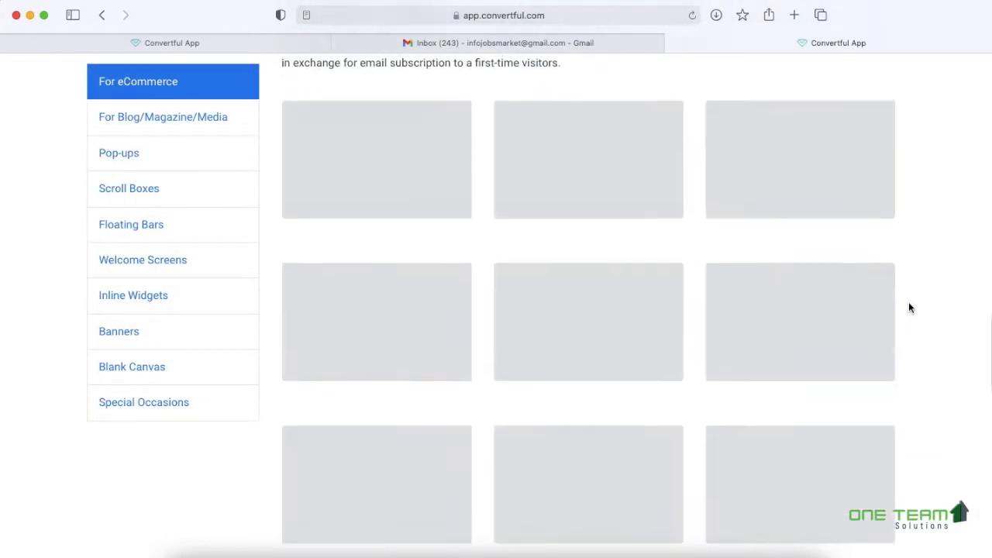
{"action": "scroll", "coordinate": [908, 308], "scroll_direction": "down", "scroll_amount": 1}
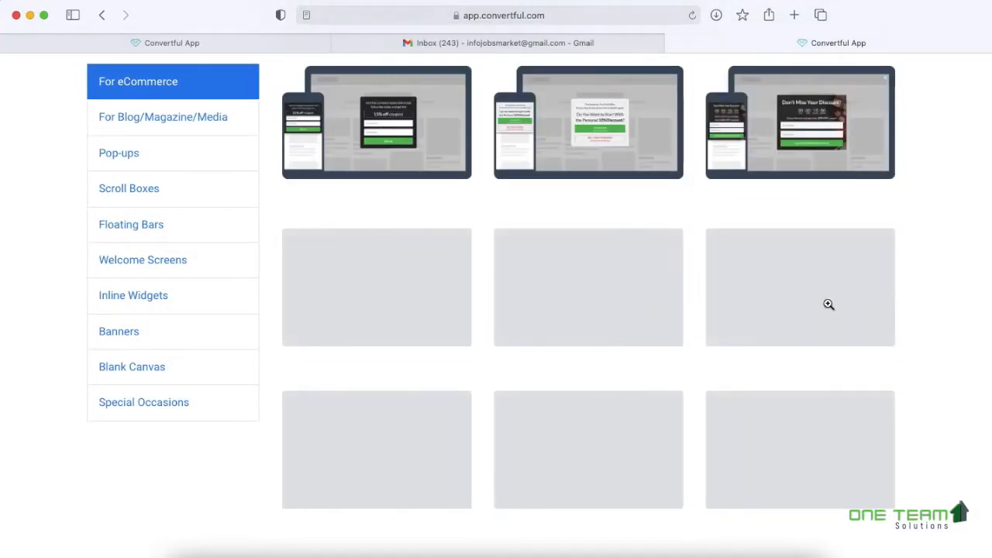
{"action": "left_click", "coordinate": [414, 137]}
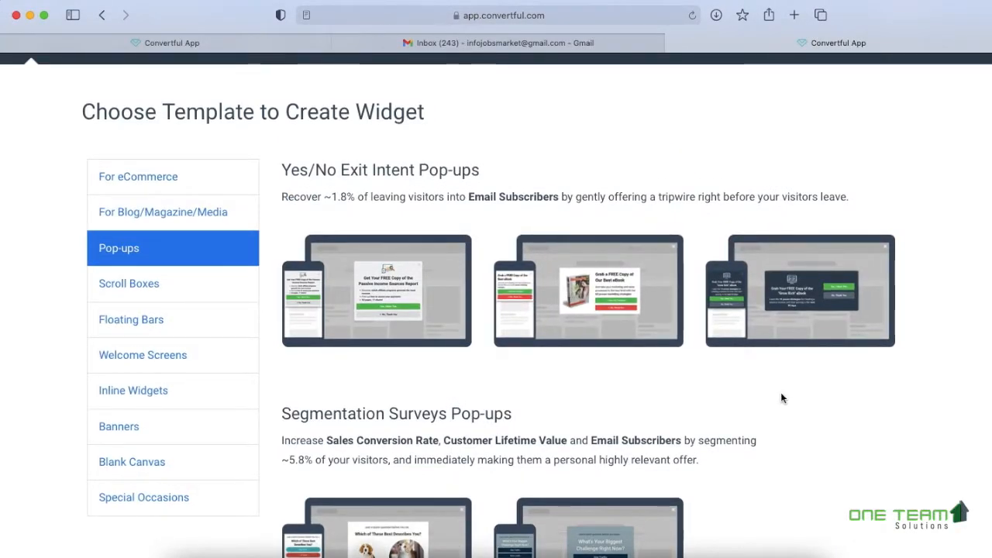
{"action": "left_click", "coordinate": [800, 291]}
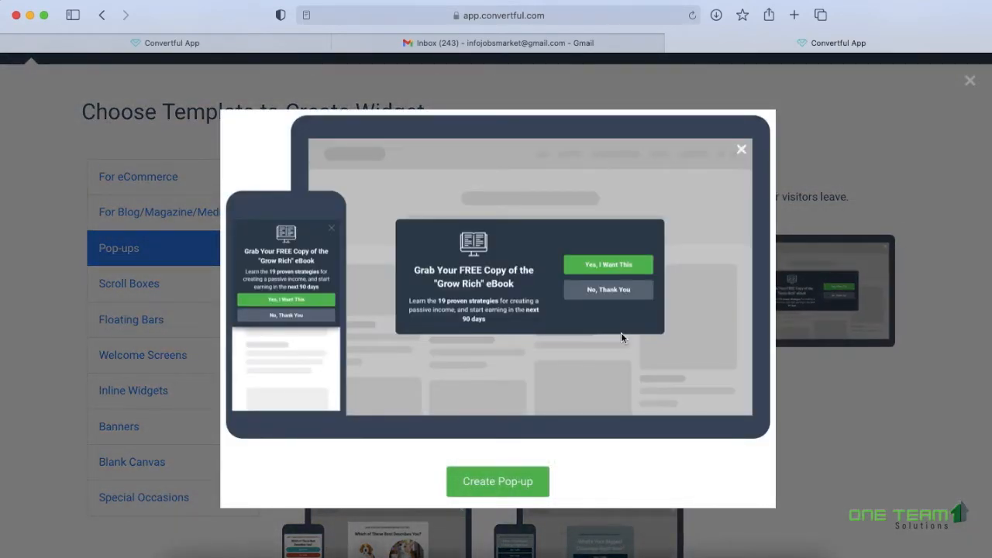
- Create a pop-up from the template and rename it 'WhatsApp Group'
{"action": "left_click", "coordinate": [510, 480]}
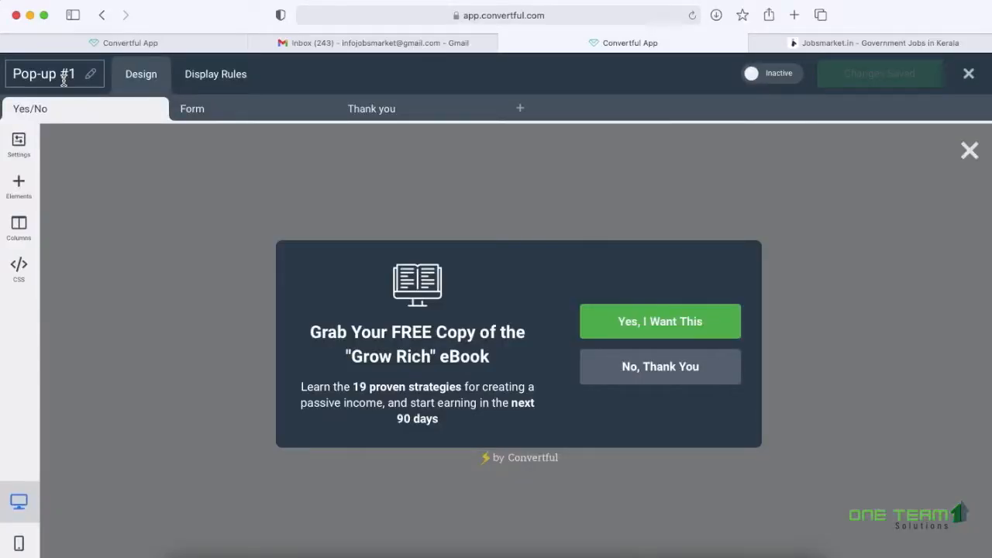
{"action": "left_click", "coordinate": [65, 80]}
{"action": "key", "text": "super+a"}
{"action": "type", "text": "Wha"}
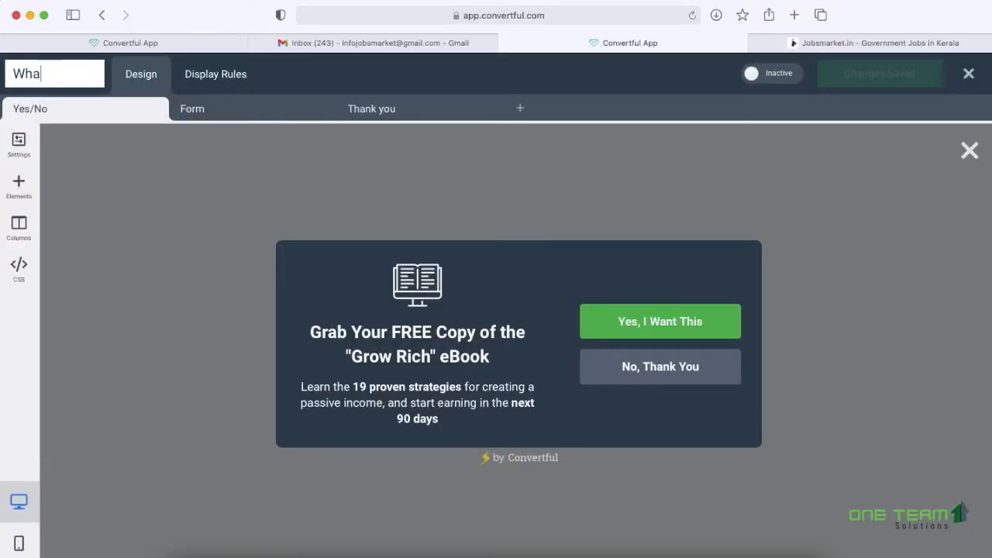
{"action": "type", "text": "tsApp Group"}
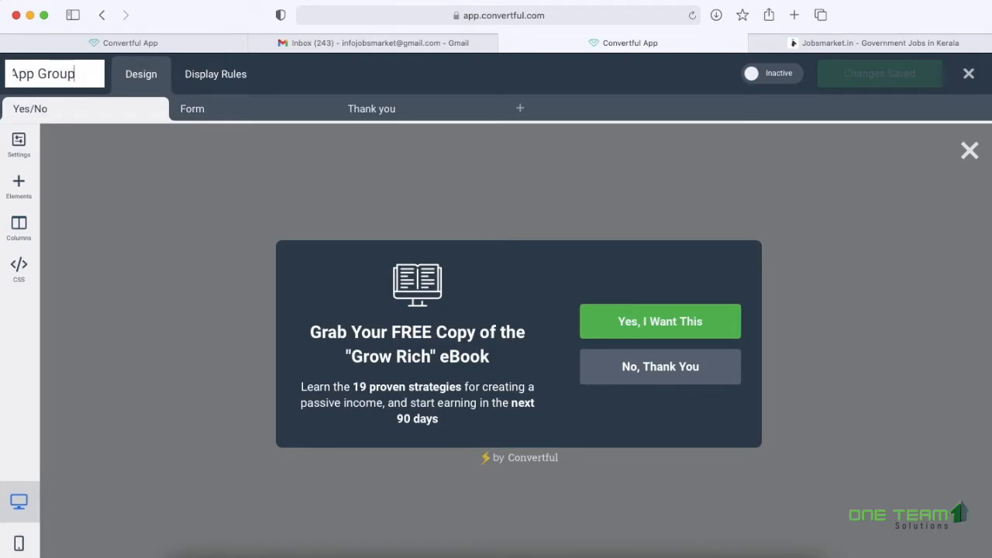
{"action": "left_click", "coordinate": [114, 183]}
- Review the Form and Thank you steps, returning to the Yes/No step
{"action": "left_click", "coordinate": [201, 109]}
{"action": "left_click", "coordinate": [387, 109]}
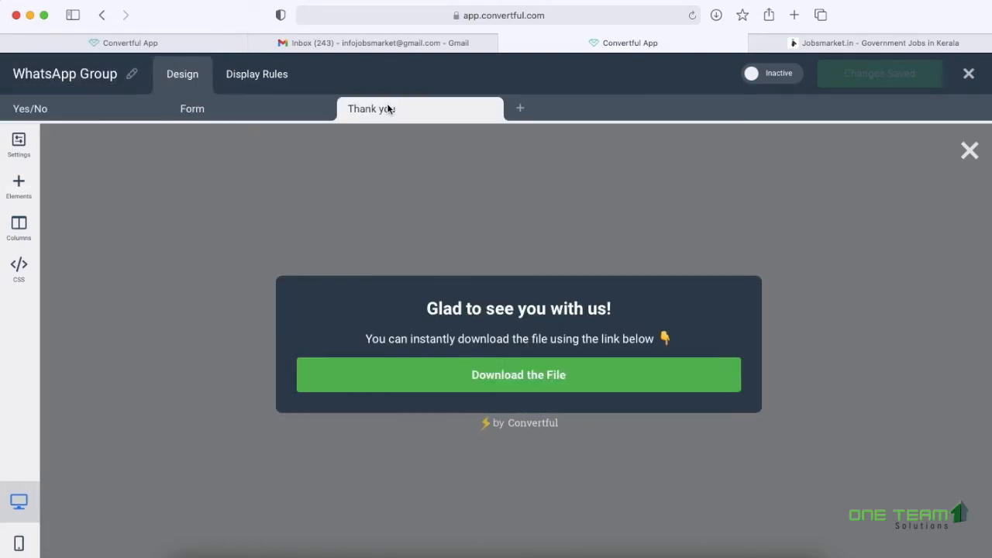
{"action": "left_click", "coordinate": [89, 108]}
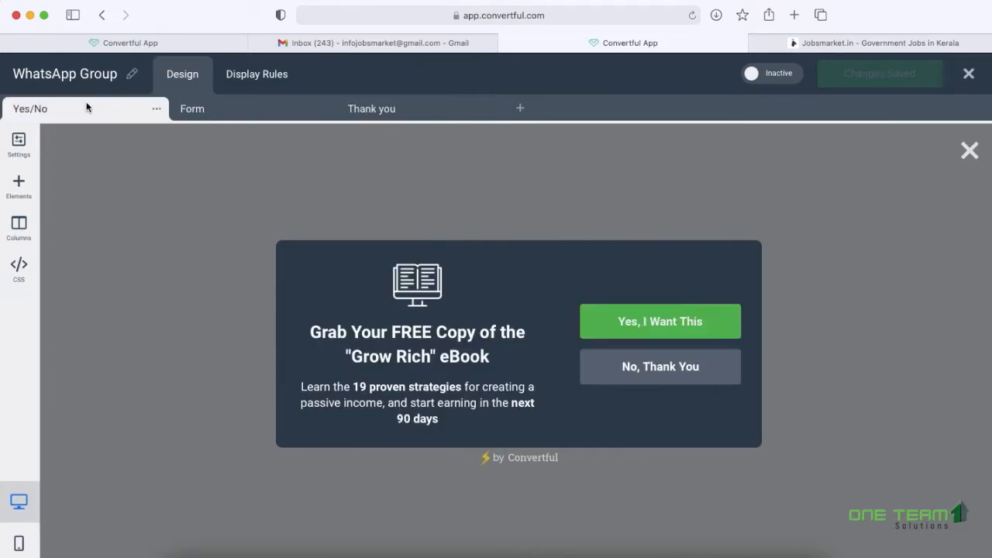
{"action": "left_click", "coordinate": [232, 106]}
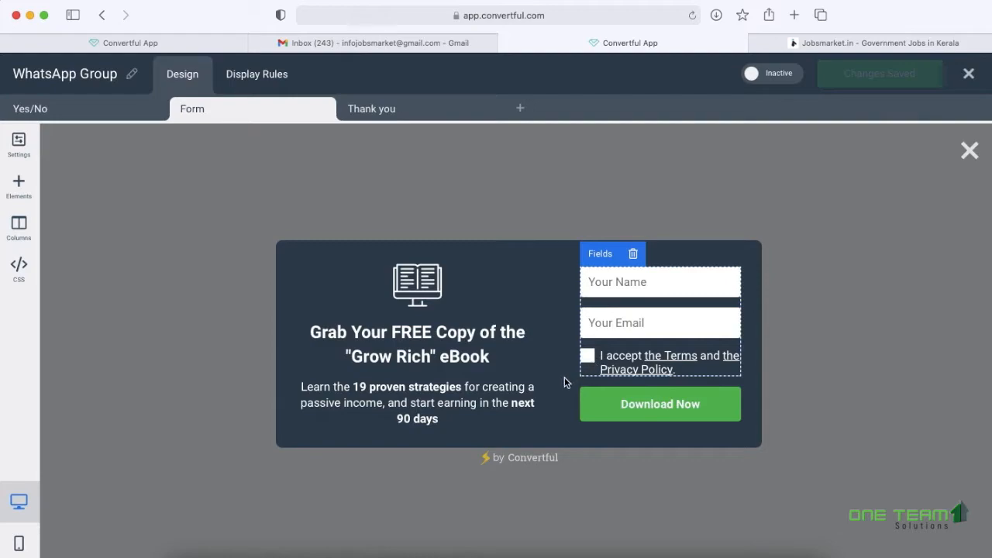
{"action": "left_click", "coordinate": [381, 116]}
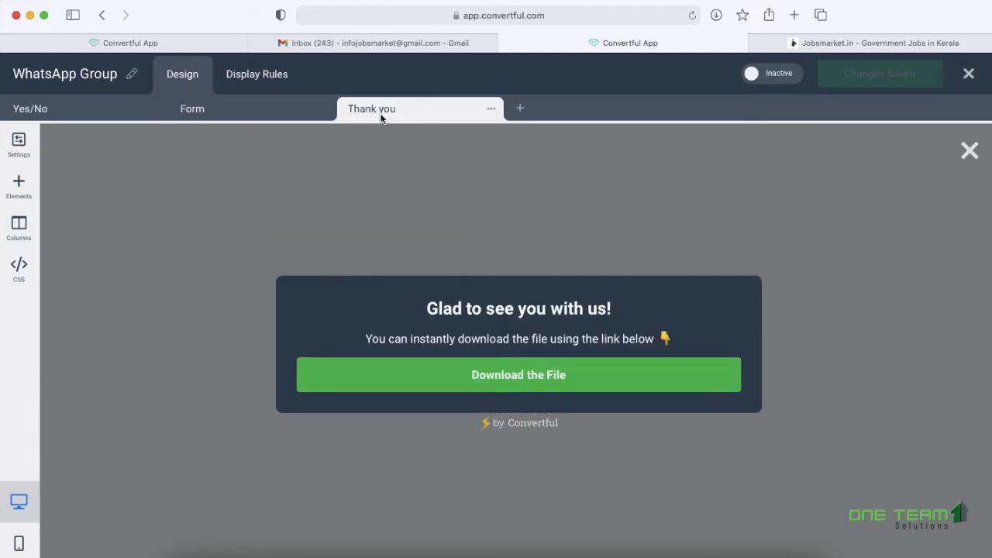
{"action": "left_click", "coordinate": [117, 110]}
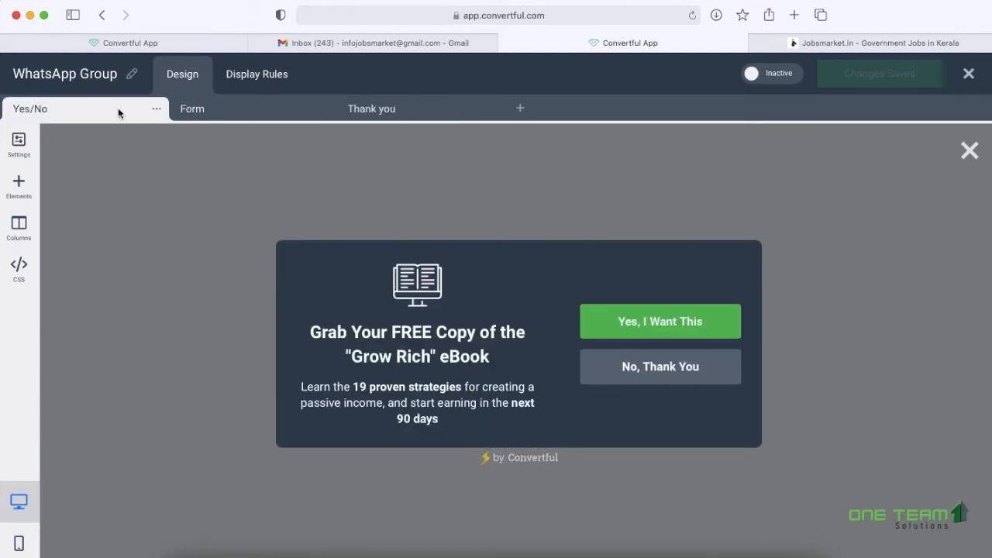
- Set the headline to 'Join Jobsmarket WhatsApp Group' and the paragraph to 'Get latest Government Jobs notification on your mobile.'
{"action": "left_click", "coordinate": [398, 339]}
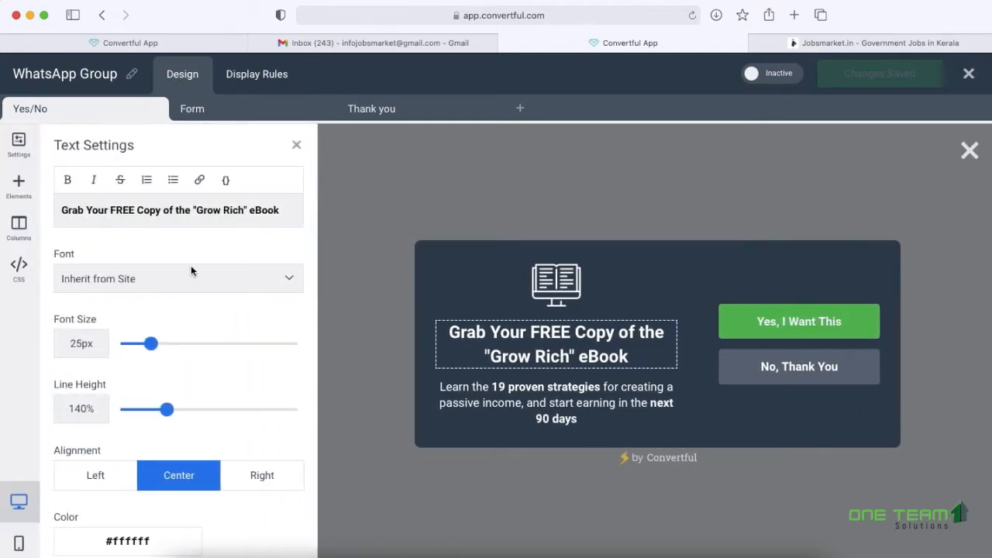
{"action": "triple_click", "coordinate": [195, 215]}
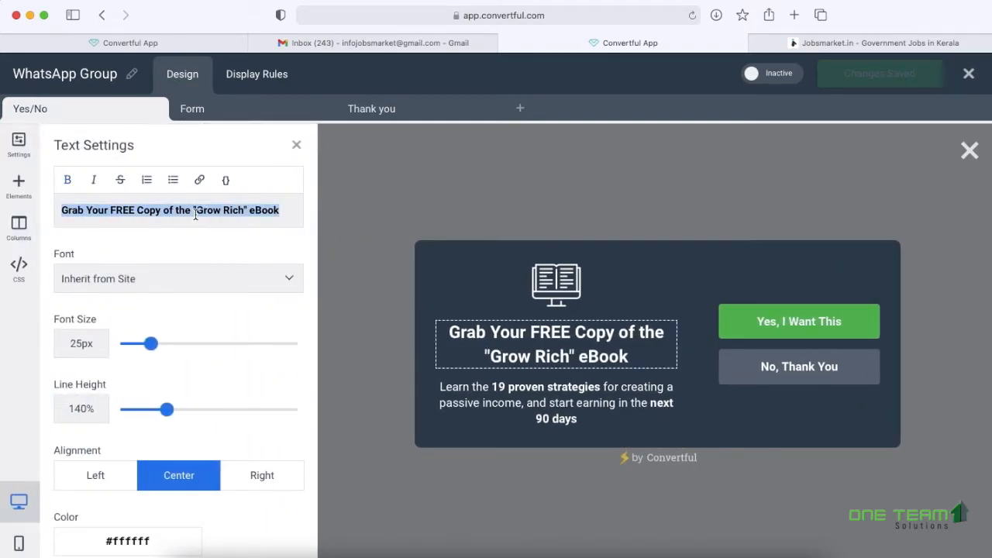
{"action": "type", "text": "Join Jobsmarket WhatsApp Group"}
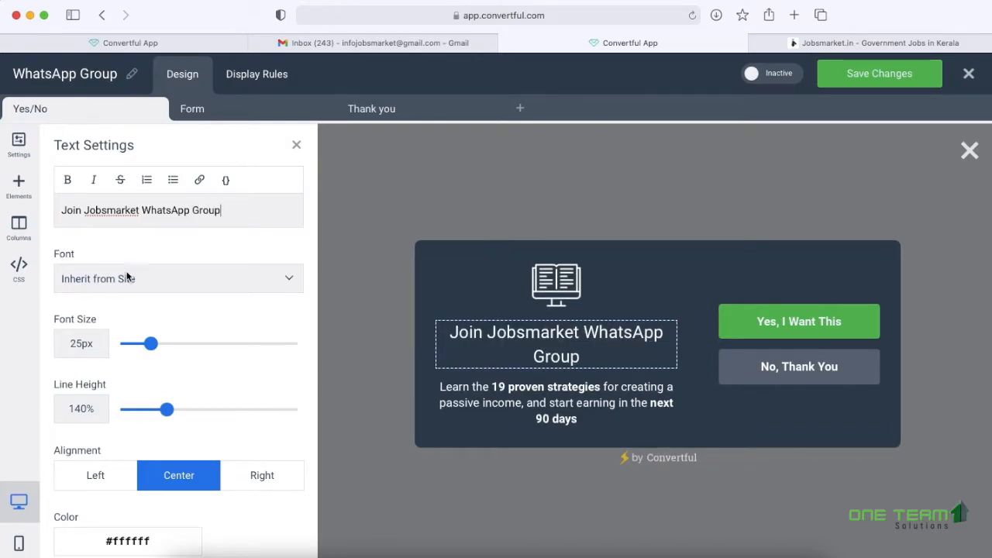
{"action": "left_click", "coordinate": [575, 406]}
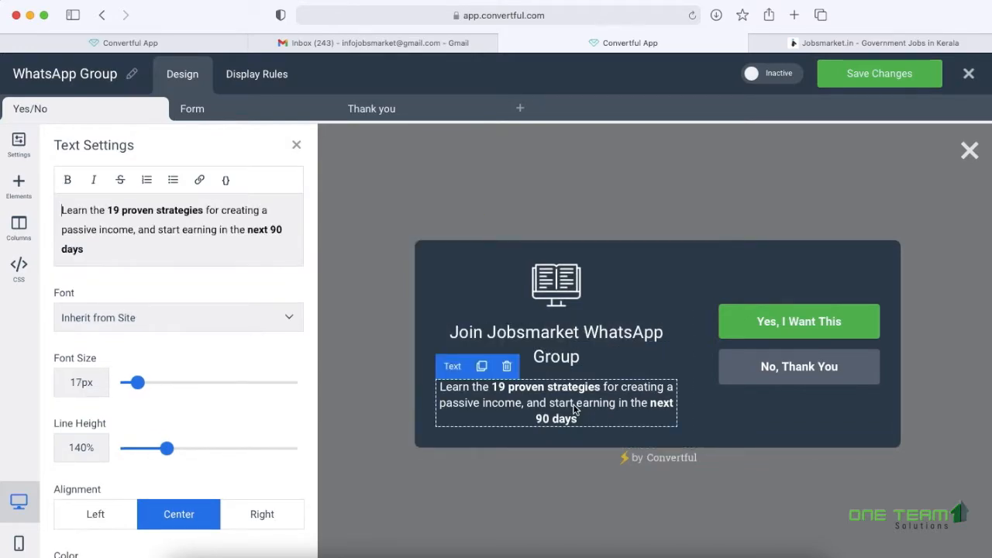
{"action": "key", "text": "ctrl+a"}
{"action": "type", "text": "Get latest Go"}
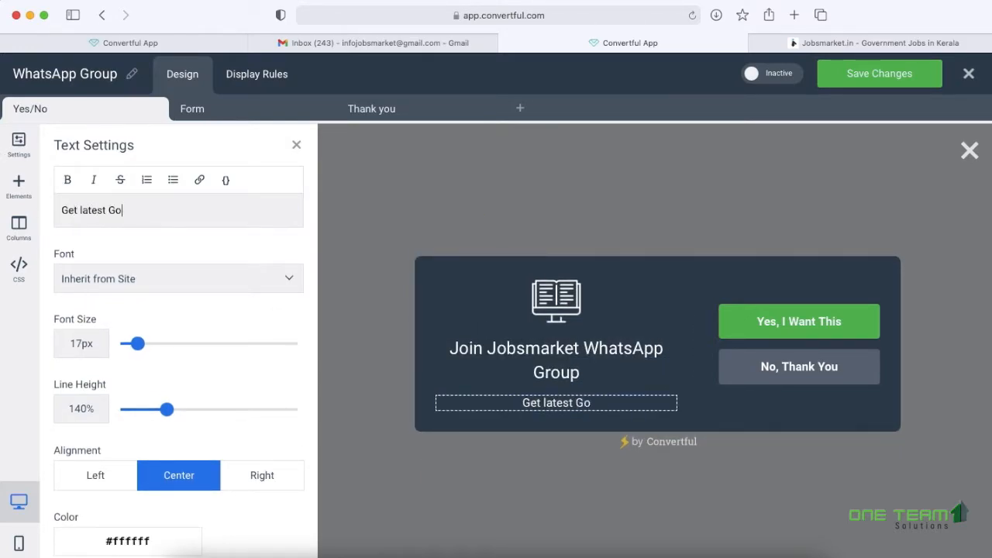
{"action": "type", "text": "vernment Jobs notification on your mobile."}
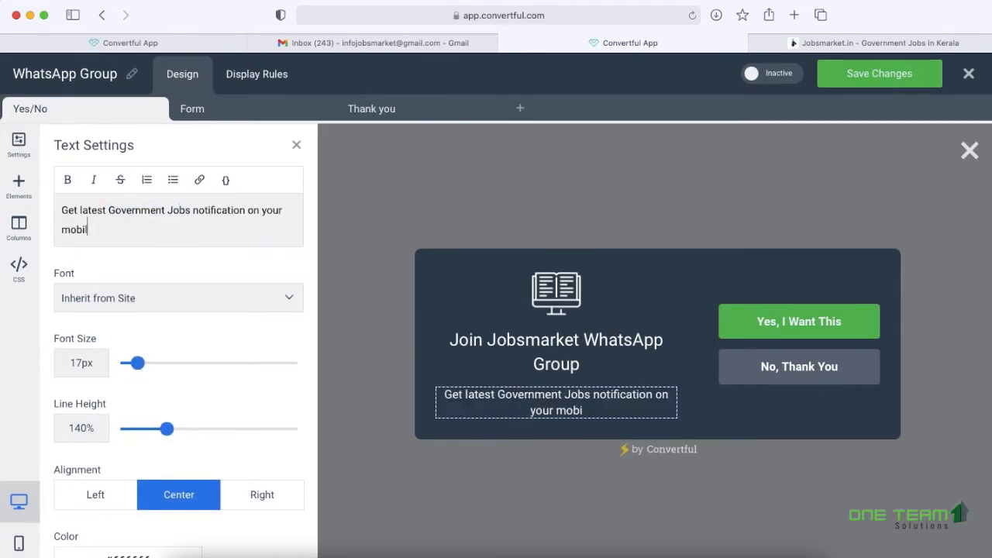
- Rename the yes button to 'Join Now' and set its type to Link
{"action": "left_click", "coordinate": [815, 321]}
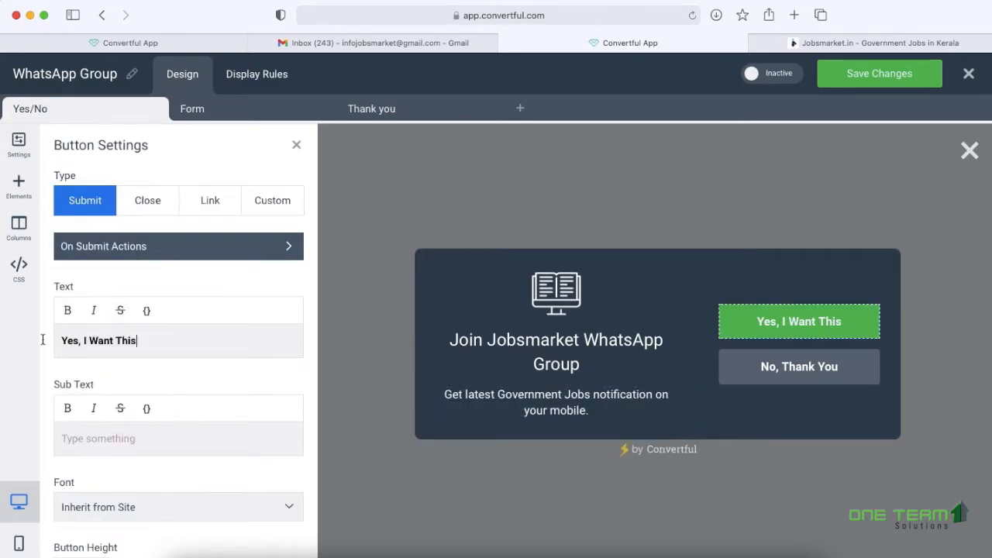
{"action": "left_click_drag", "start_coordinate": [153, 340], "coordinate": [0, 343]}
{"action": "type", "text": "Join Now"}
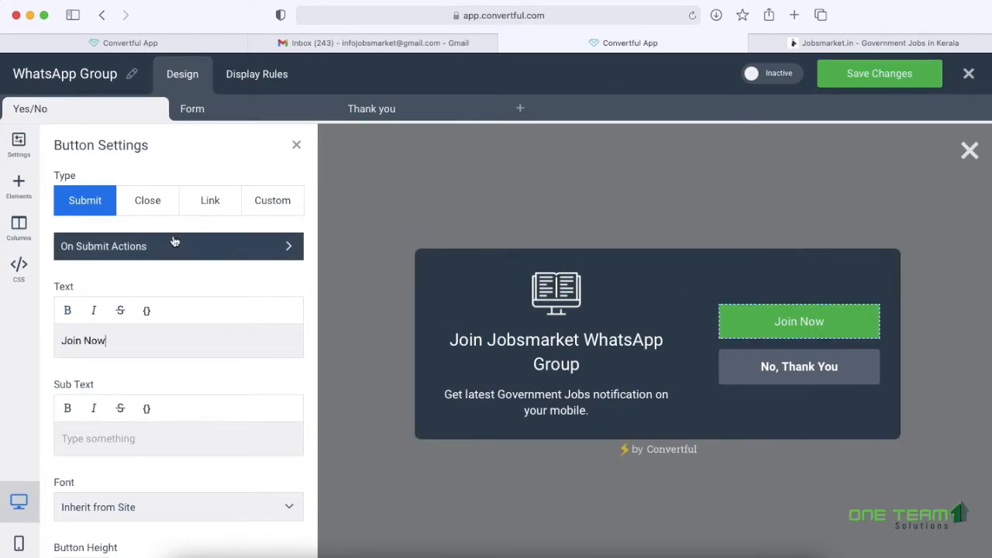
{"action": "left_click", "coordinate": [217, 217]}
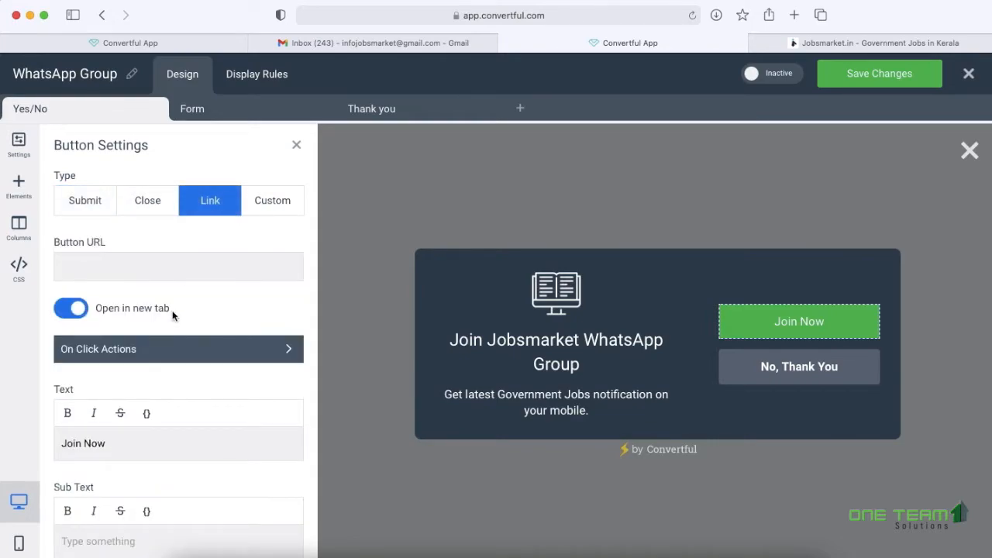
{"action": "left_click", "coordinate": [162, 264]}
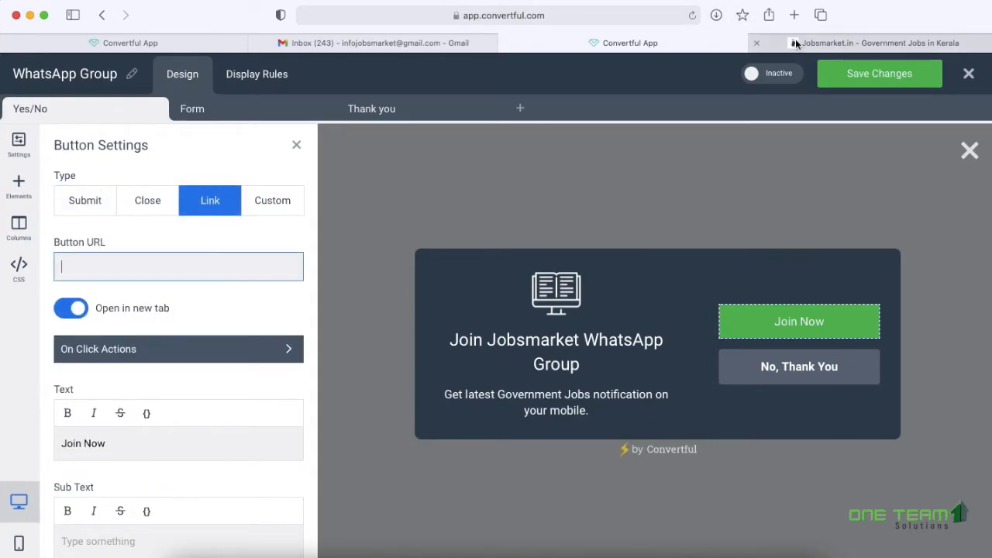
- Copy the chat.whatsapp.com invite URL from jobsmarket.in and paste it as the Button URL
{"action": "left_click", "coordinate": [798, 44]}
{"action": "left_click", "coordinate": [841, 285]}
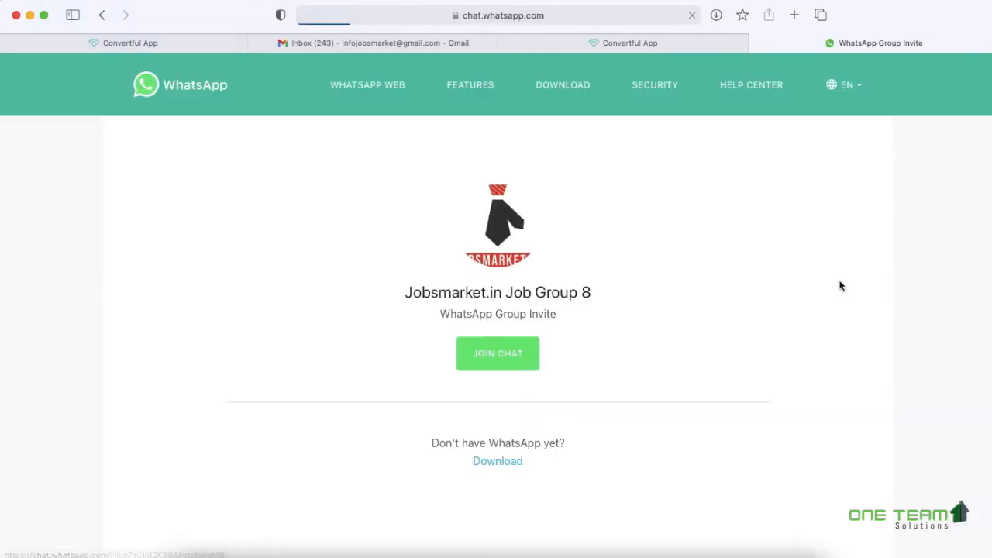
{"action": "left_click", "coordinate": [586, 24]}
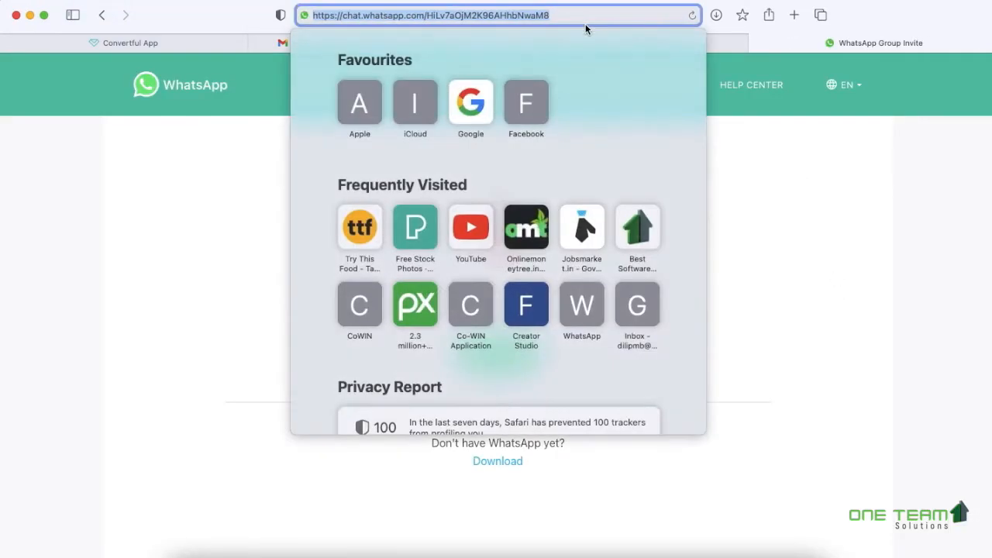
{"action": "key", "text": "super+c"}
{"action": "left_click", "coordinate": [673, 45]}
{"action": "left_click", "coordinate": [172, 257]}
{"action": "key", "text": "super+v"}
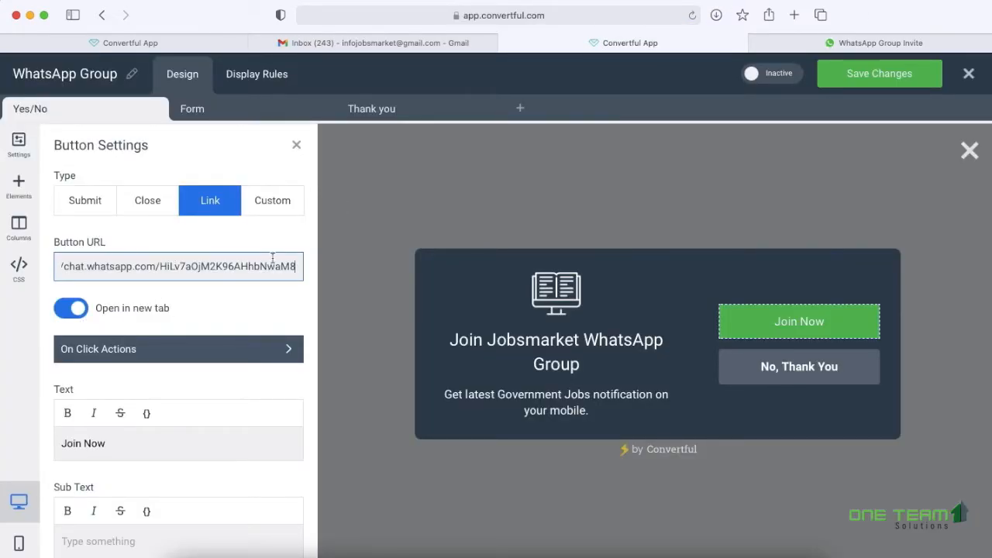
{"action": "scroll", "coordinate": [261, 352], "scroll_direction": "down", "scroll_amount": 5}
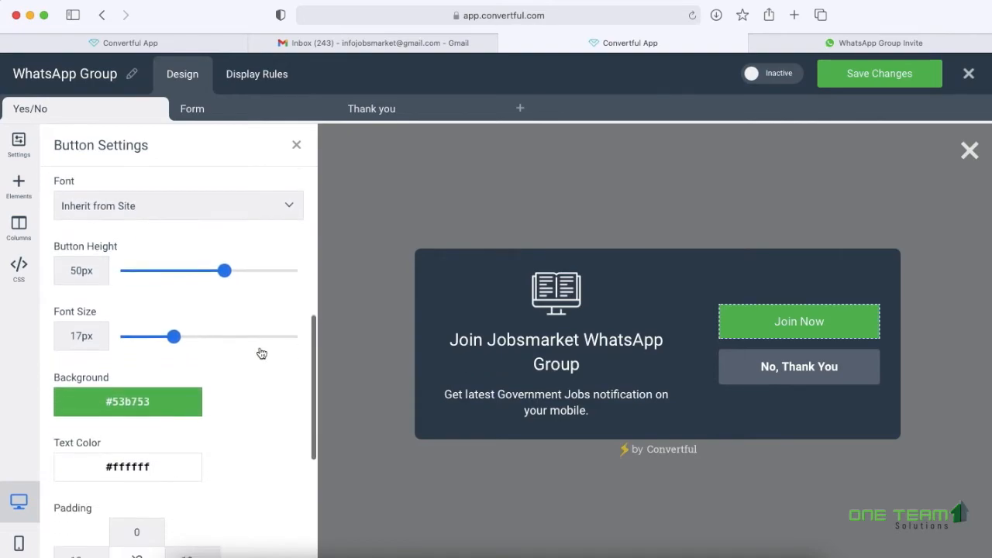
{"action": "scroll", "coordinate": [159, 401], "scroll_direction": "down", "scroll_amount": 4}
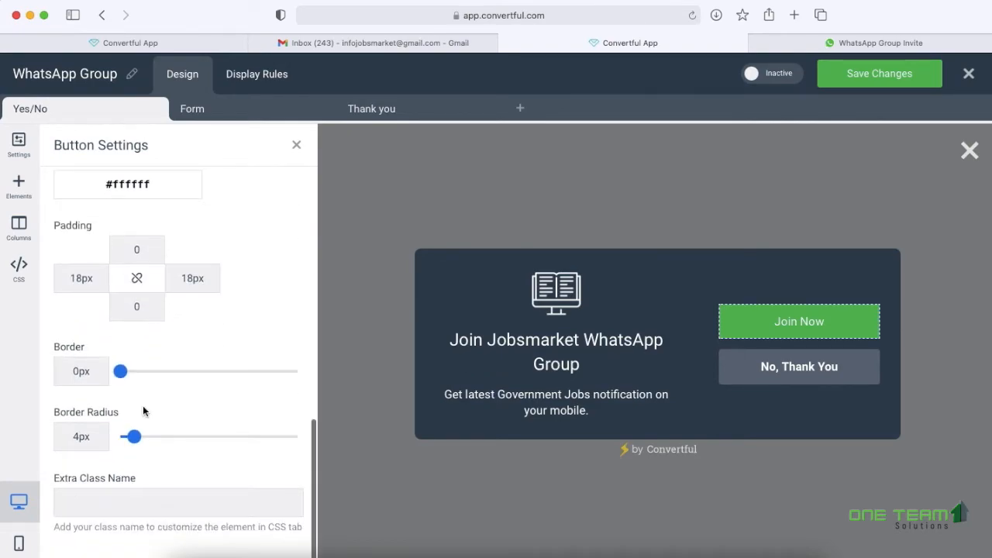
{"action": "scroll", "coordinate": [143, 412], "scroll_direction": "up", "scroll_amount": 10}
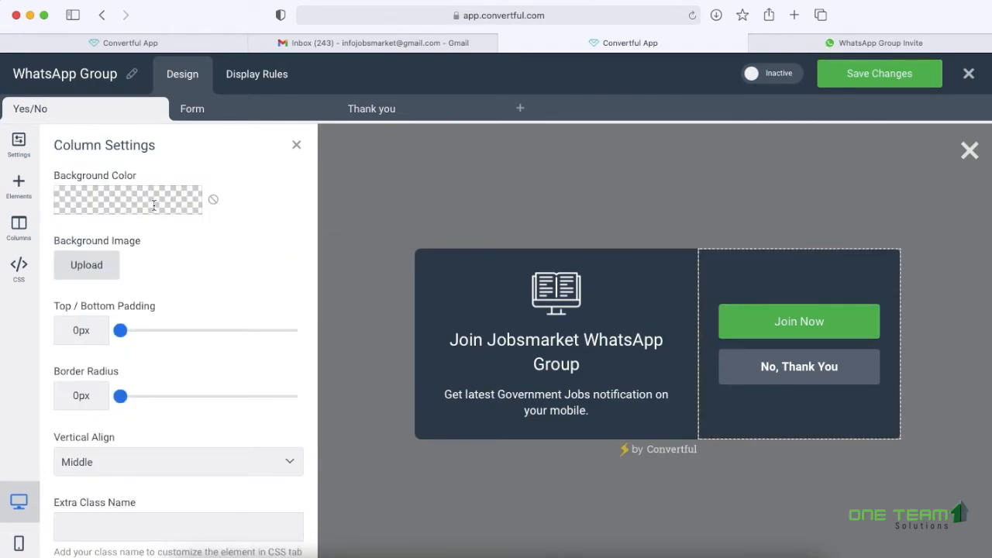
- Try a purple background on the right column, then reset it to transparent
{"action": "left_click", "coordinate": [153, 205]}
{"action": "left_click", "coordinate": [116, 251]}
{"action": "left_click", "coordinate": [213, 203]}
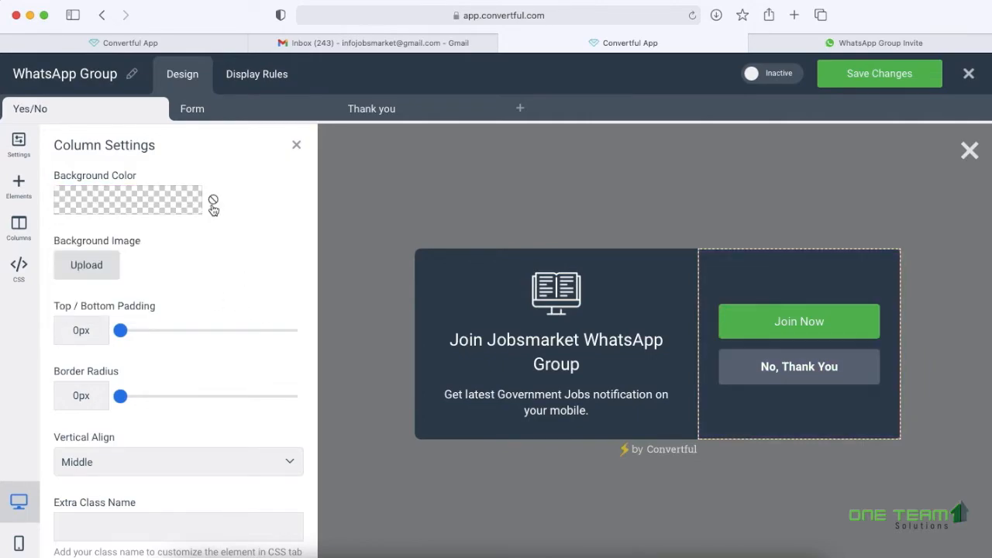
- Delete the Form screen, then the Thank you screen, confirming each deletion
{"action": "left_click", "coordinate": [203, 108]}
{"action": "left_click", "coordinate": [324, 109]}
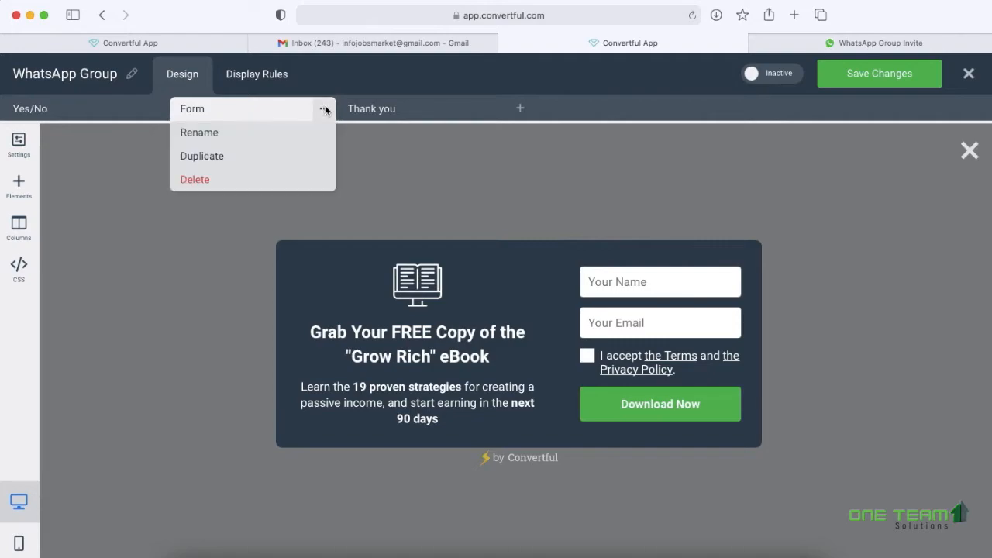
{"action": "left_click", "coordinate": [214, 181]}
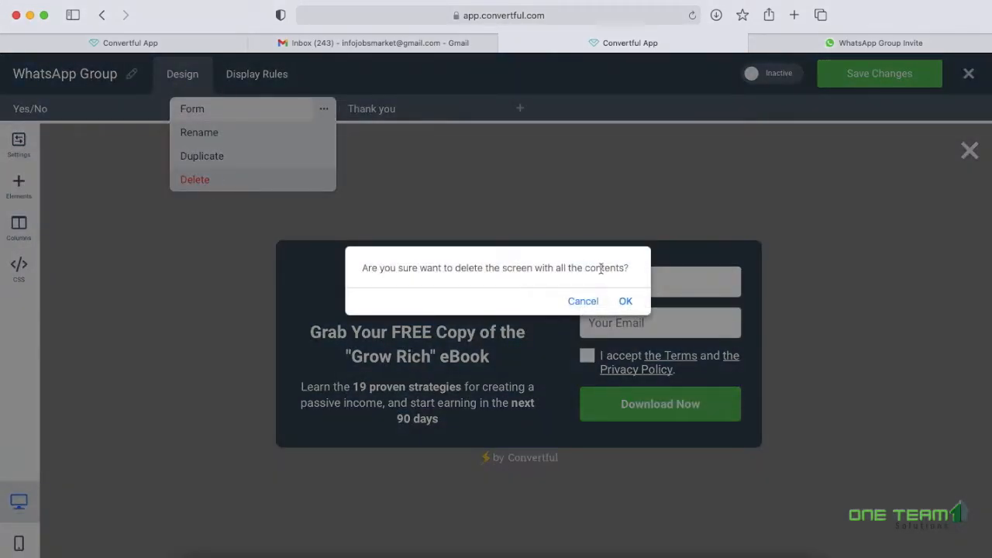
{"action": "left_click", "coordinate": [625, 299]}
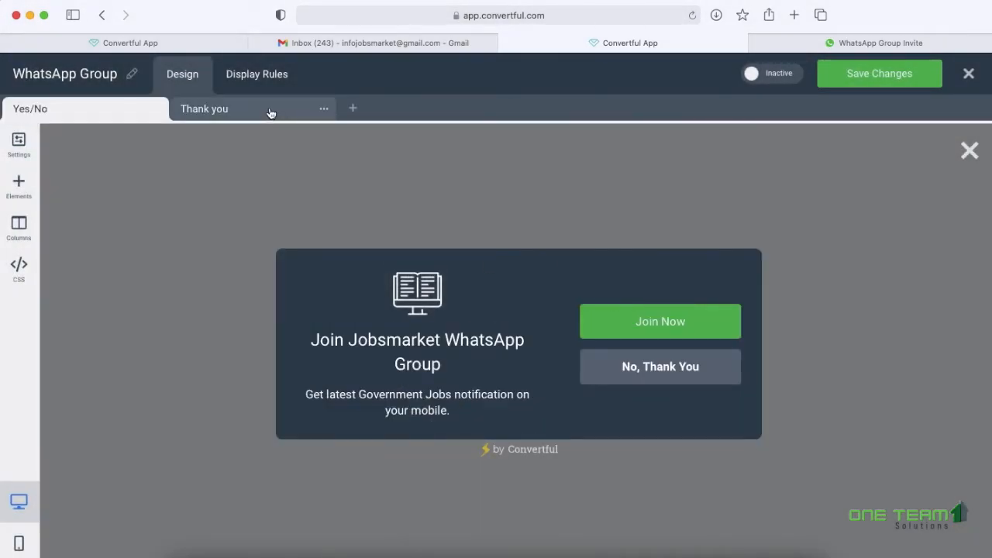
{"action": "left_click", "coordinate": [269, 110]}
{"action": "left_click", "coordinate": [324, 109]}
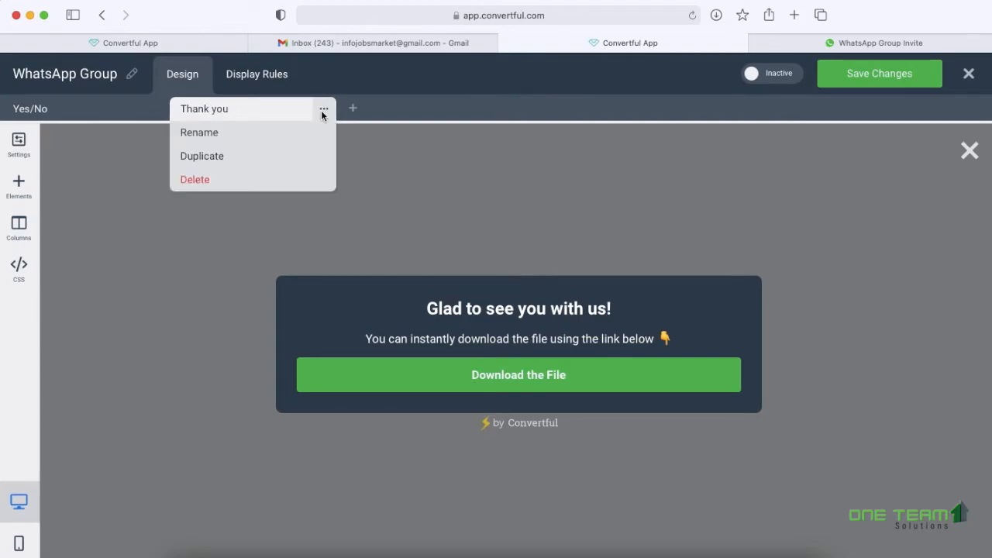
{"action": "left_click", "coordinate": [258, 178]}
{"action": "key", "text": "Return"}
{"action": "left_click", "coordinate": [20, 151]}
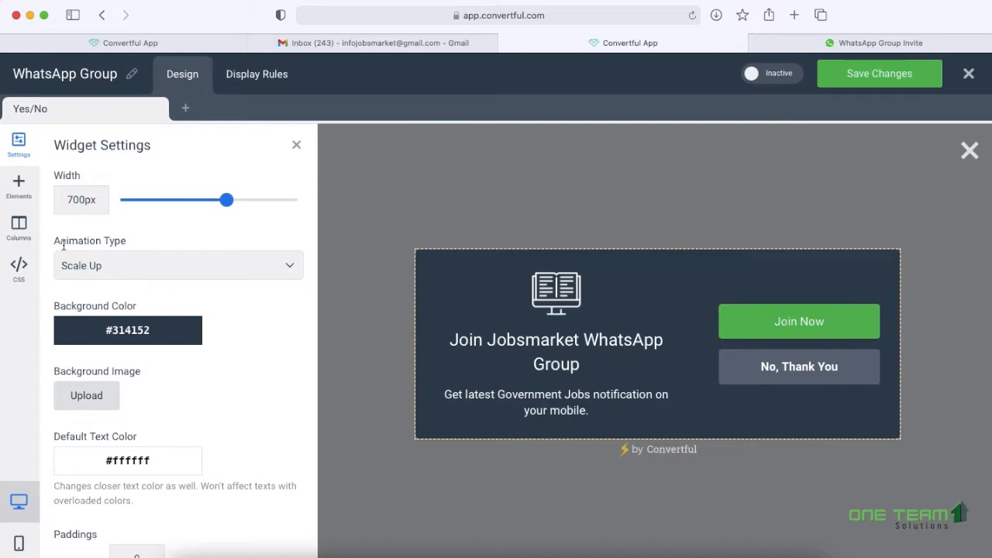
- Drag the Width slider from 700px down to 590px
{"action": "left_click_drag", "start_coordinate": [226, 201], "coordinate": [188, 201]}
{"action": "scroll", "coordinate": [116, 294], "scroll_direction": "down", "scroll_amount": 1}
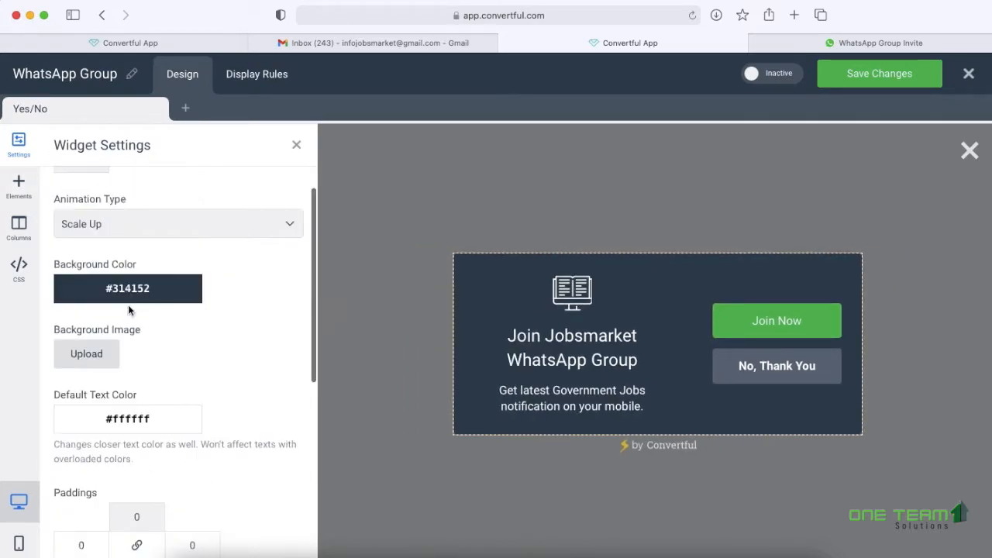
{"action": "scroll", "coordinate": [133, 297], "scroll_direction": "down", "scroll_amount": 8}
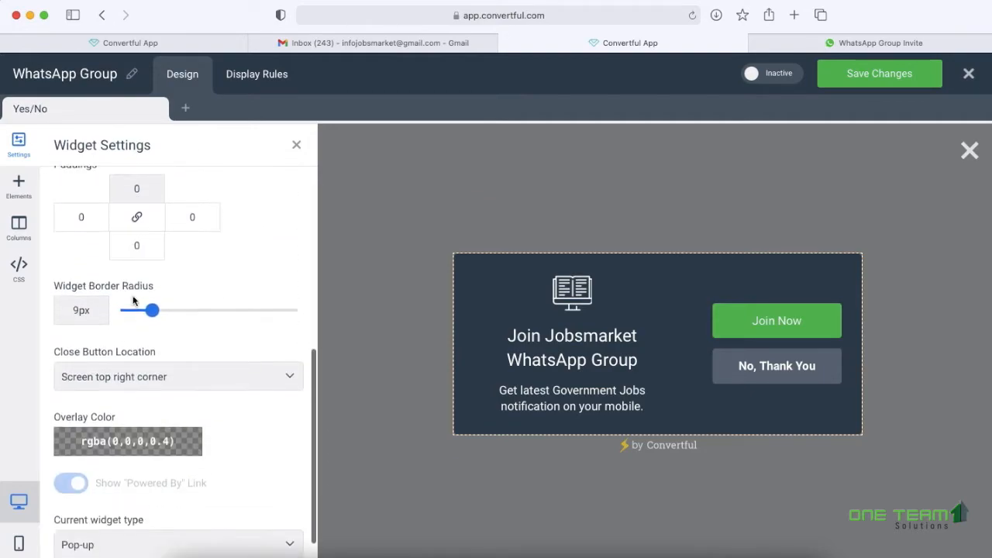
{"action": "scroll", "coordinate": [131, 297], "scroll_direction": "up", "scroll_amount": 9}
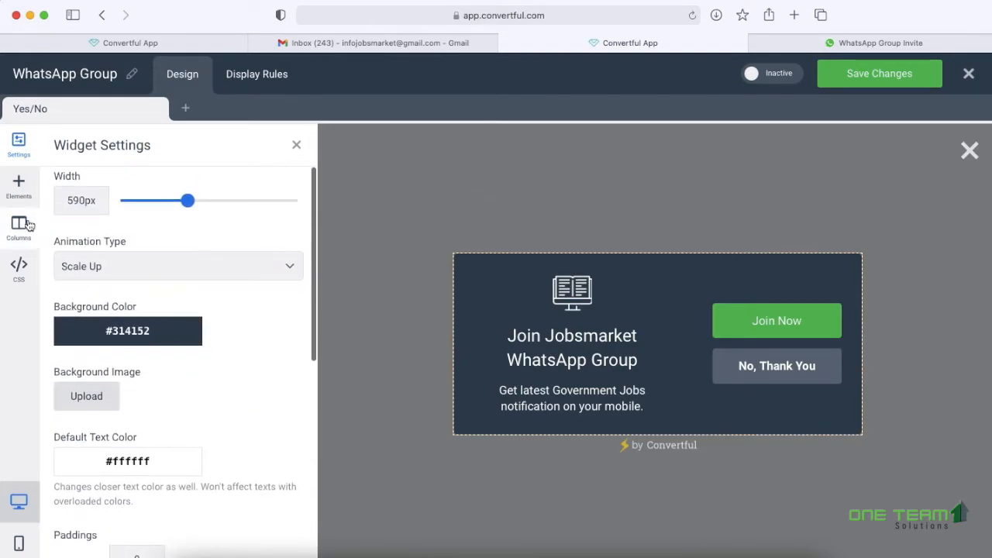
- Look through the Elements, Columns and CSS panels, leaving everything unchanged
{"action": "left_click", "coordinate": [19, 187]}
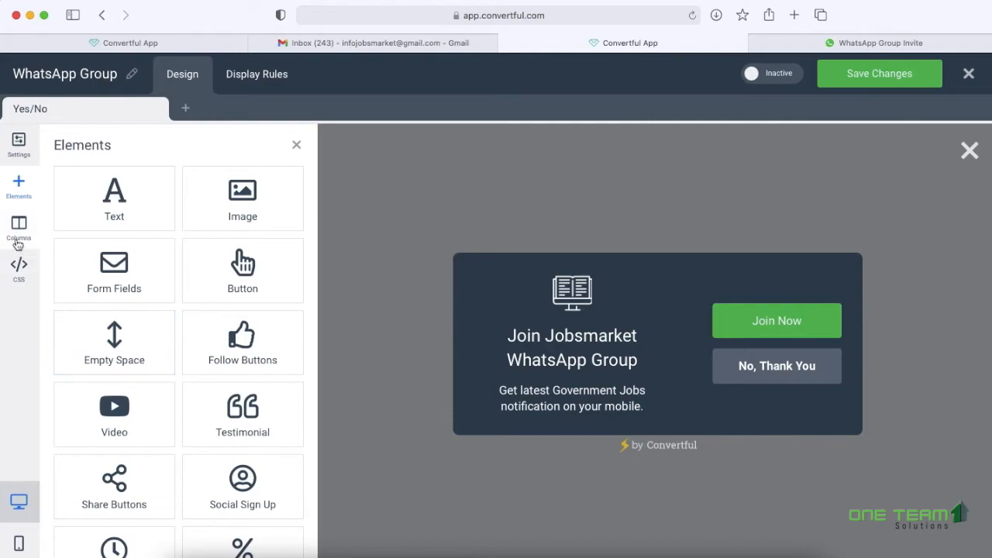
{"action": "scroll", "coordinate": [125, 341], "scroll_direction": "down", "scroll_amount": 5}
{"action": "left_click", "coordinate": [19, 229]}
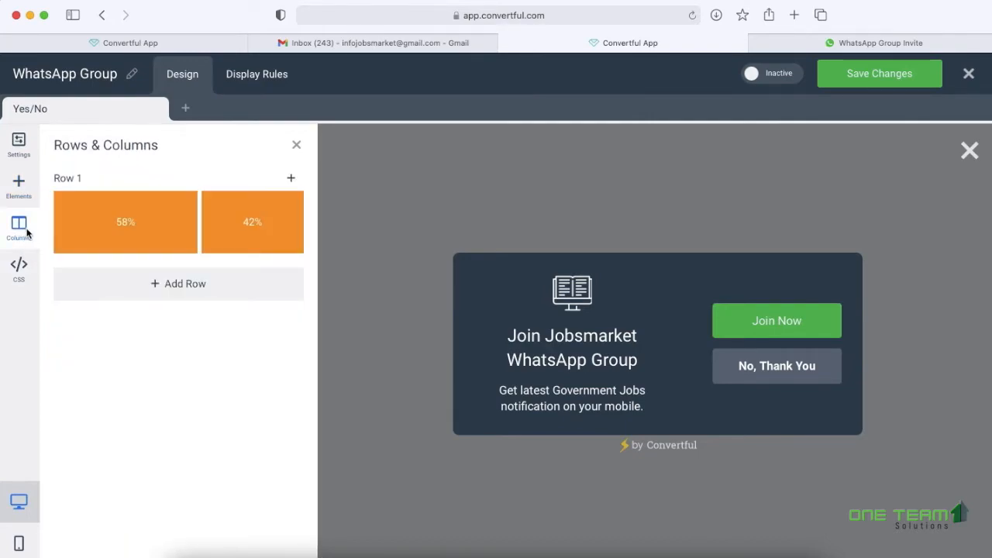
{"action": "left_click", "coordinate": [20, 270]}
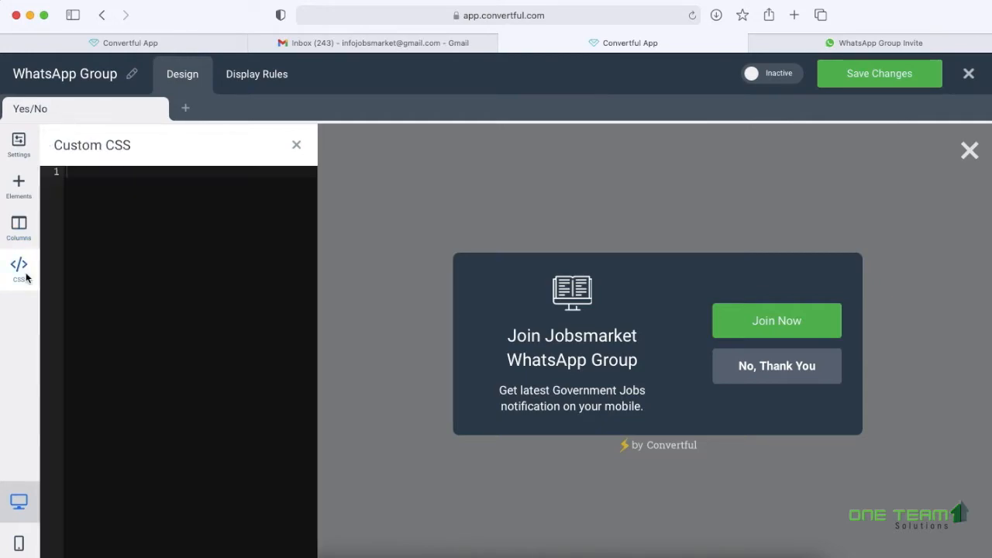
{"action": "left_click", "coordinate": [258, 75]}
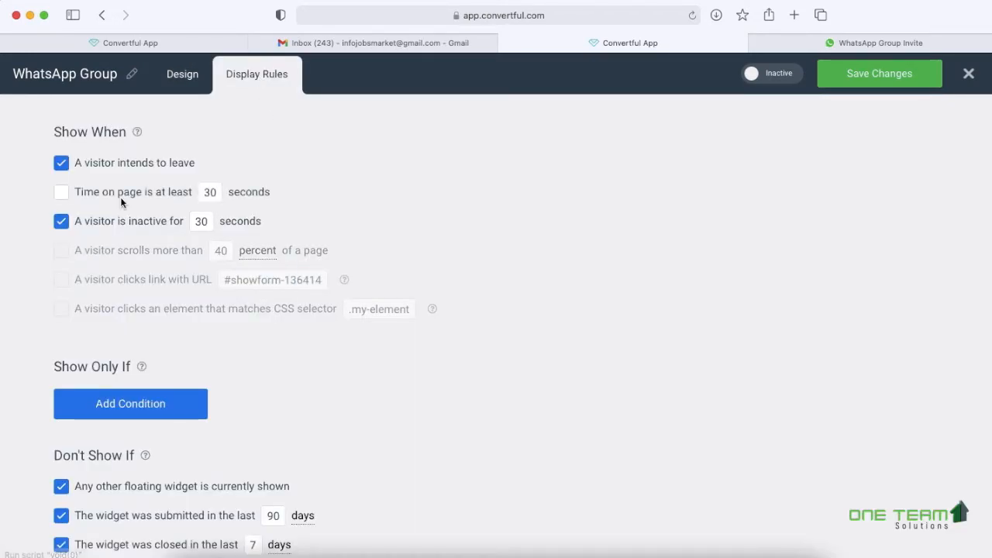
- Replace the exit-intent and inactivity triggers with Time on page set to 1 second
{"action": "left_click", "coordinate": [62, 163]}
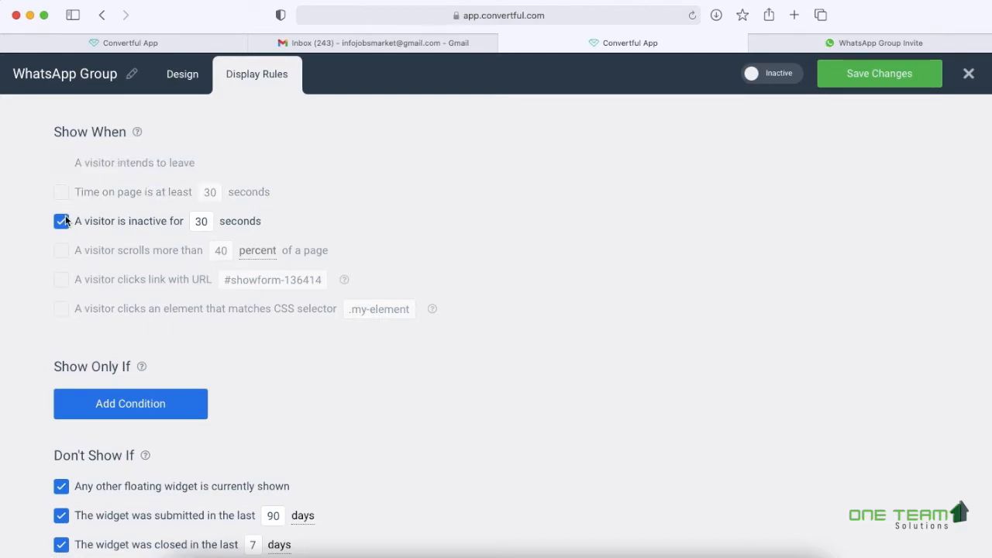
{"action": "left_click", "coordinate": [61, 222]}
{"action": "left_click", "coordinate": [62, 192]}
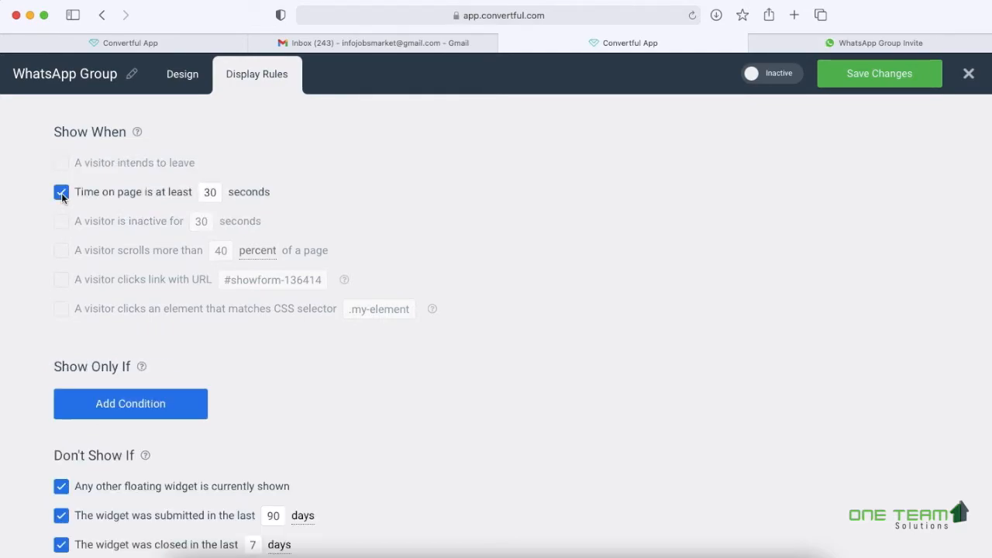
{"action": "left_click_drag", "start_coordinate": [203, 191], "coordinate": [224, 190]}
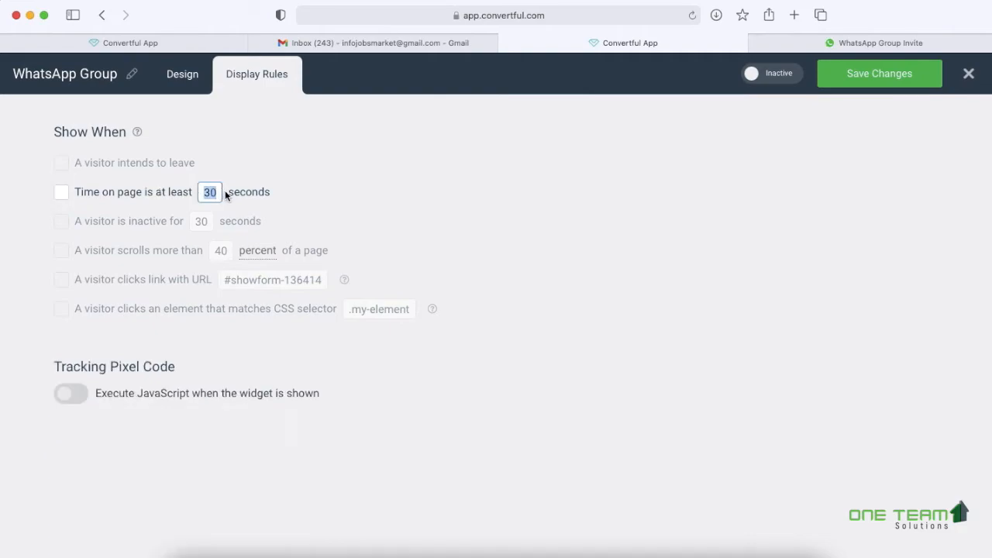
{"action": "type", "text": "1"}
{"action": "left_click", "coordinate": [179, 224]}
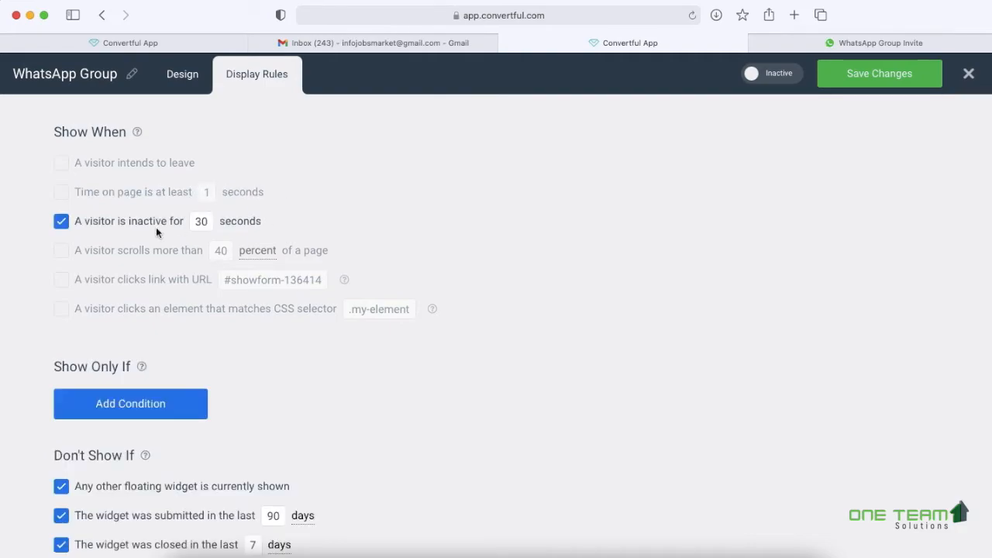
{"action": "left_click", "coordinate": [61, 222]}
{"action": "left_click", "coordinate": [62, 194]}
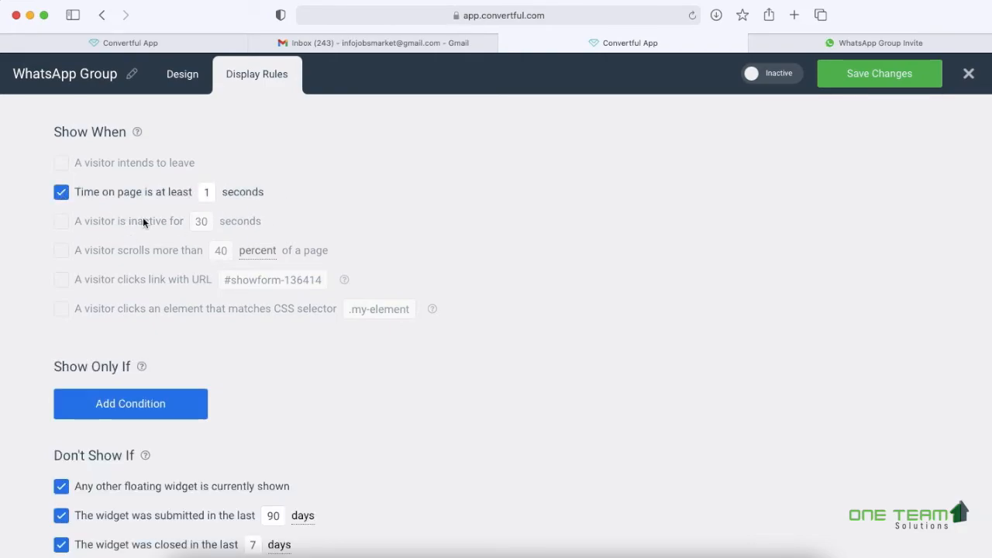
- Uncheck all three Don't Show If conditions
{"action": "scroll", "coordinate": [380, 368], "scroll_direction": "down", "scroll_amount": 1}
{"action": "scroll", "coordinate": [380, 368], "scroll_direction": "down", "scroll_amount": 1}
{"action": "scroll", "coordinate": [121, 407], "scroll_direction": "down", "scroll_amount": 3}
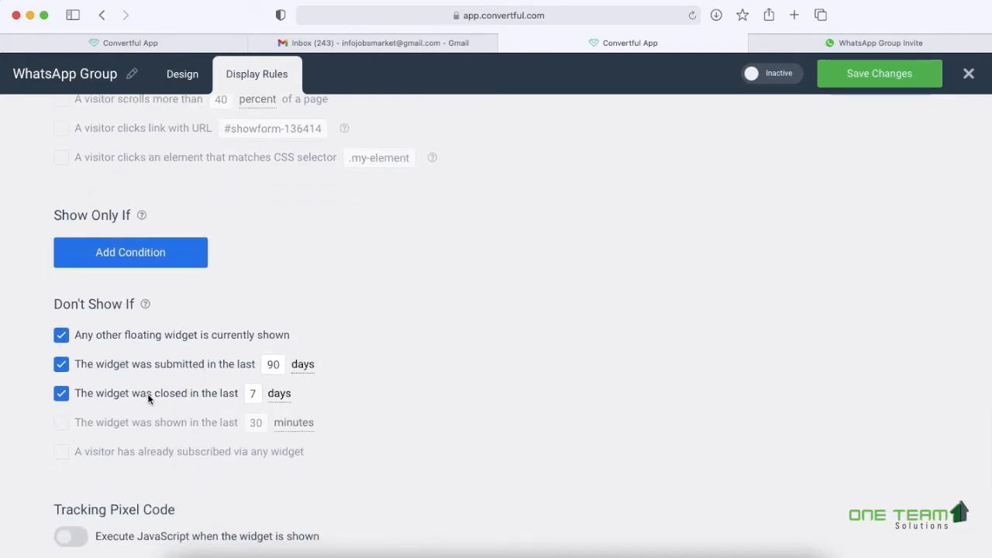
{"action": "left_click", "coordinate": [61, 335]}
{"action": "left_click", "coordinate": [61, 365]}
{"action": "left_click", "coordinate": [62, 393]}
- Save the display rules and switch the WhatsApp Group pop-up to Active
{"action": "scroll", "coordinate": [387, 341], "scroll_direction": "up", "scroll_amount": 2}
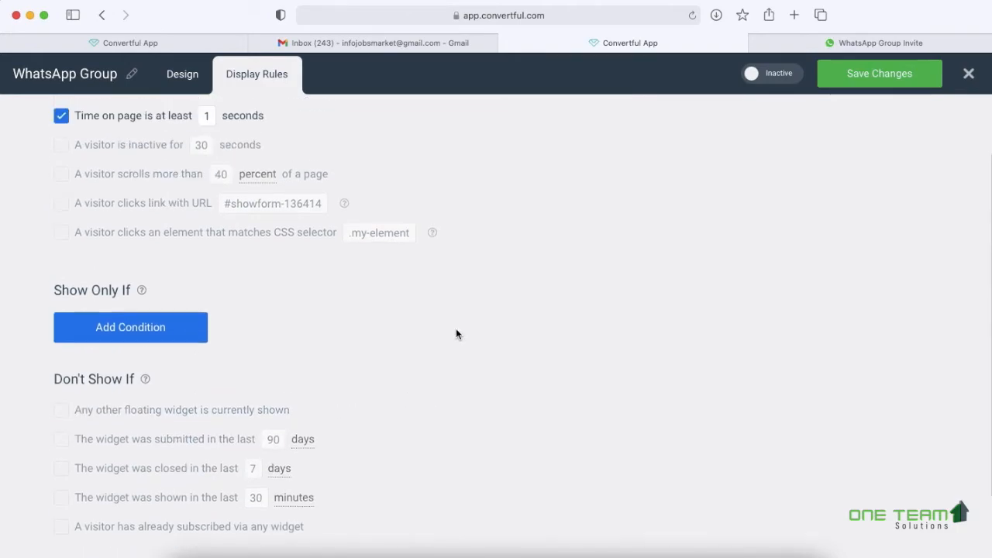
{"action": "scroll", "coordinate": [456, 333], "scroll_direction": "up", "scroll_amount": 2}
{"action": "left_click", "coordinate": [857, 77]}
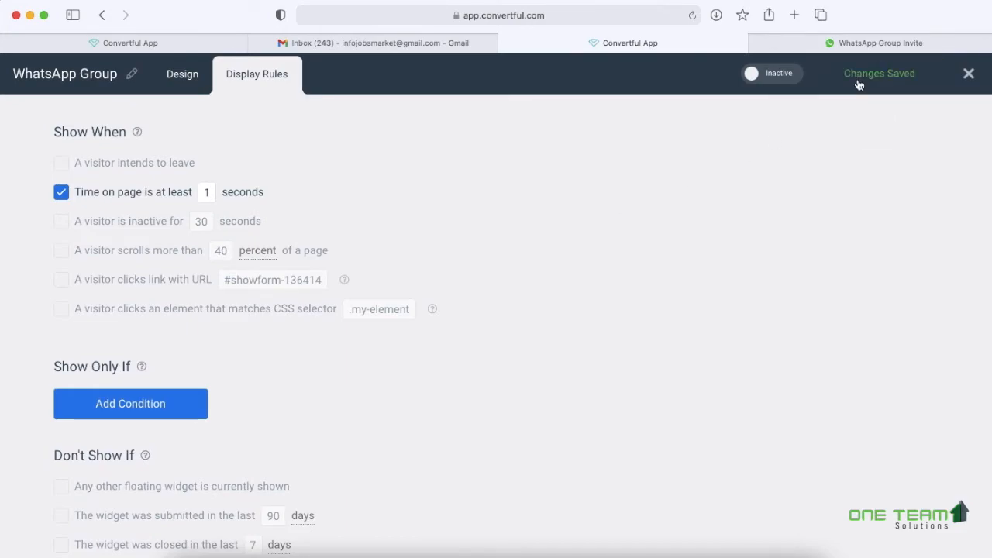
{"action": "left_click", "coordinate": [777, 77]}
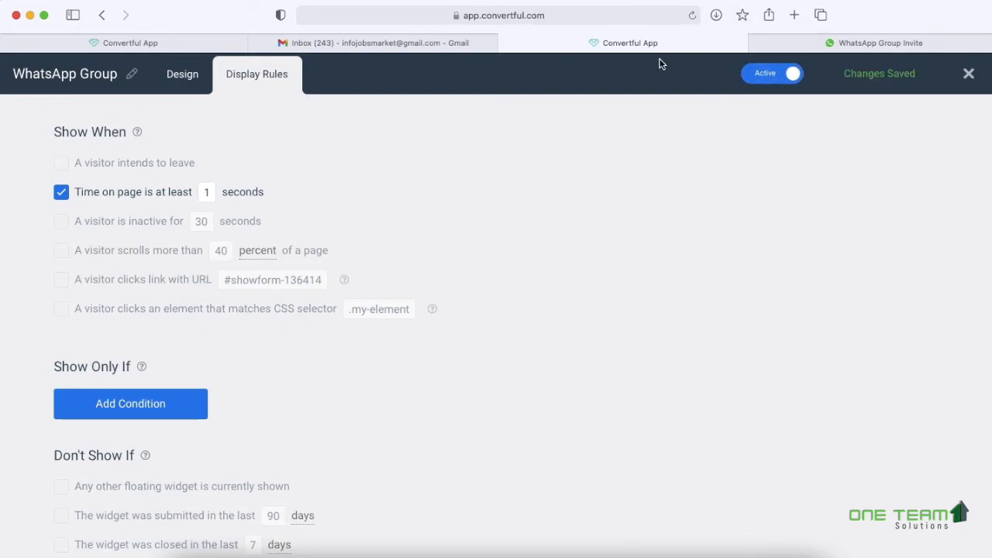
- Load jobsmarket.in in a new tab and scroll until the pop-up appears
{"action": "left_click", "coordinate": [793, 14]}
{"action": "type", "text": "jobsm"}
{"action": "key", "text": "Return"}
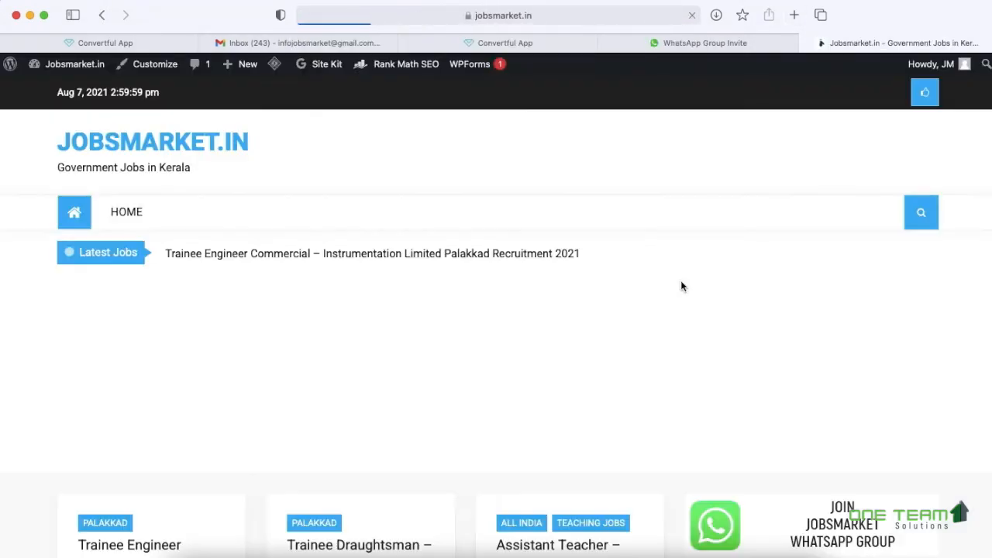
{"action": "scroll", "coordinate": [682, 287], "scroll_direction": "down", "scroll_amount": 3}
{"action": "scroll", "coordinate": [682, 287], "scroll_direction": "down", "scroll_amount": 5}
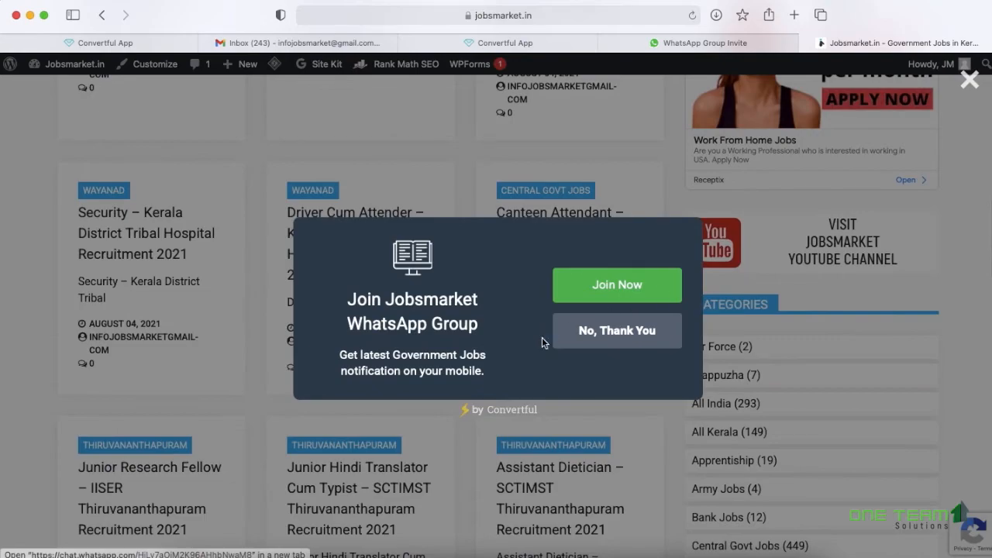
- Follow Join Now to the WhatsApp invite, then return and choose No, Thank You
{"action": "left_click", "coordinate": [619, 288]}
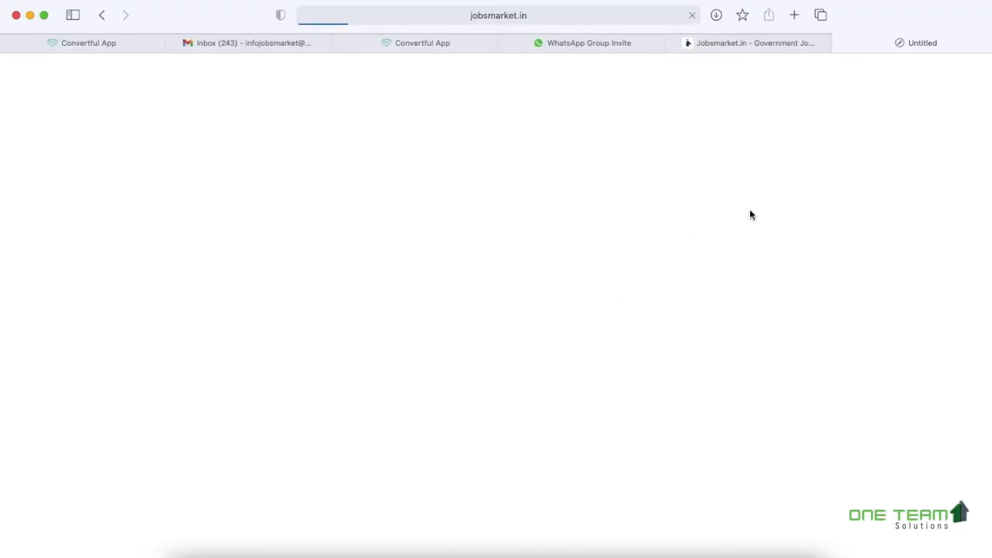
{"action": "left_click", "coordinate": [761, 44]}
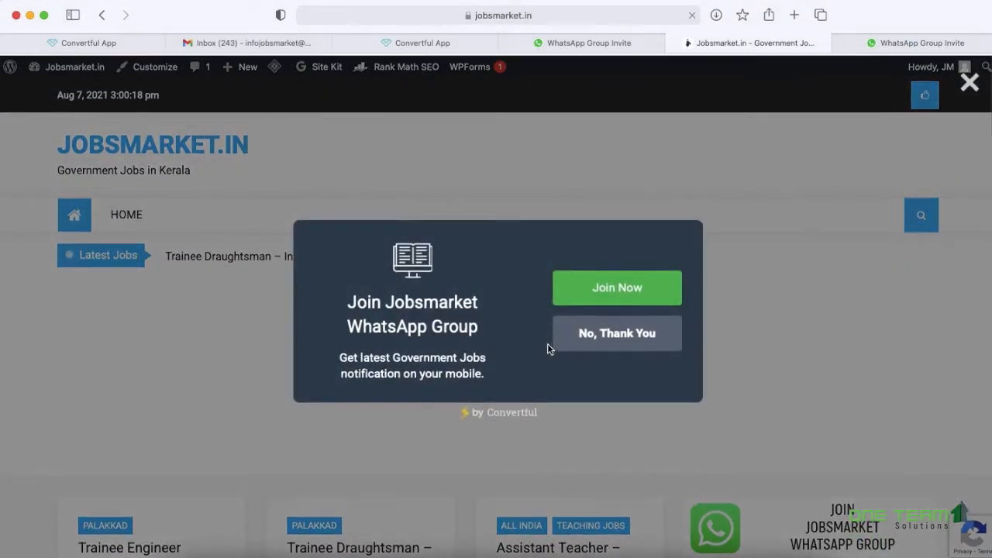
{"action": "left_click", "coordinate": [620, 332]}
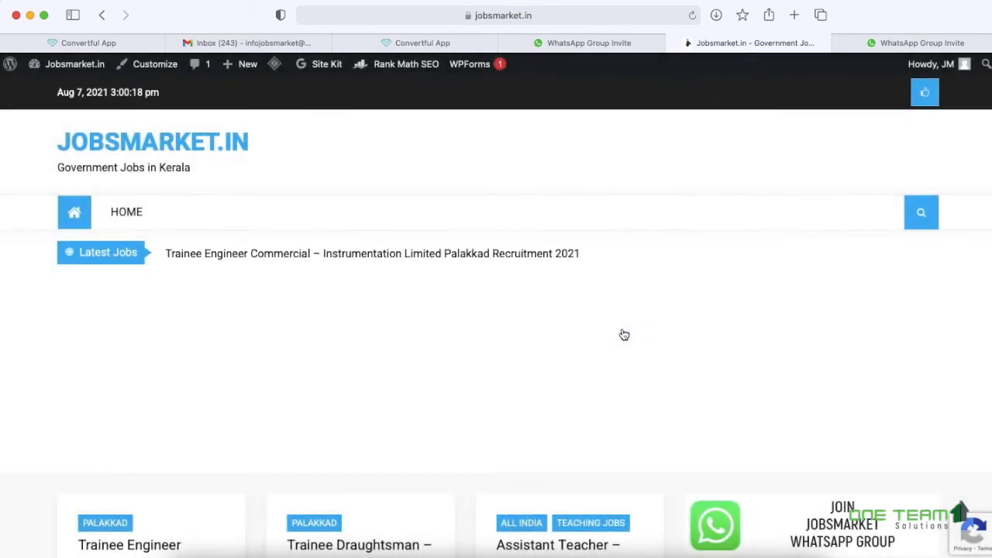
{"action": "scroll", "coordinate": [624, 334], "scroll_direction": "down", "scroll_amount": 4}
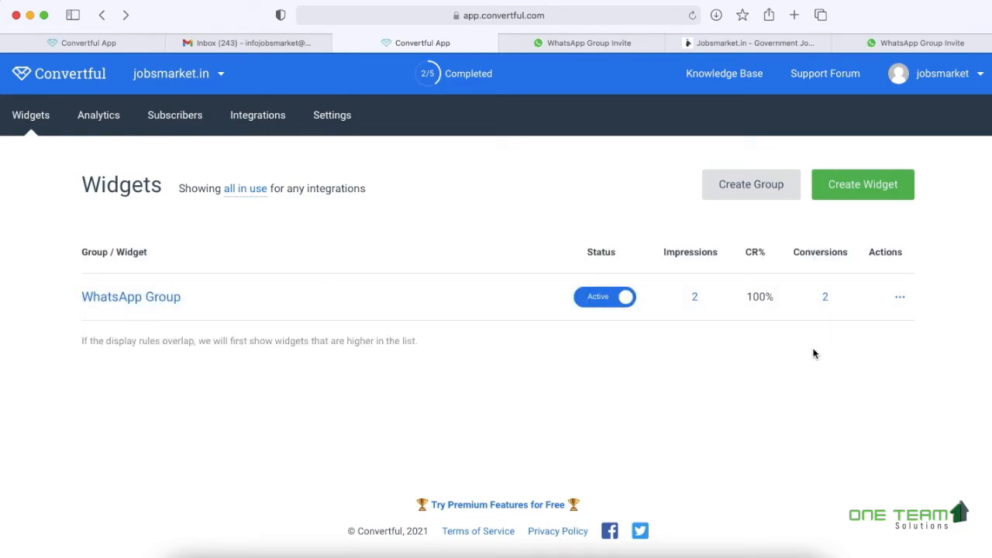
- Open the WhatsApp Group widget's conversion analytics and review its impressions and link-click charts
{"action": "left_click", "coordinate": [826, 297]}
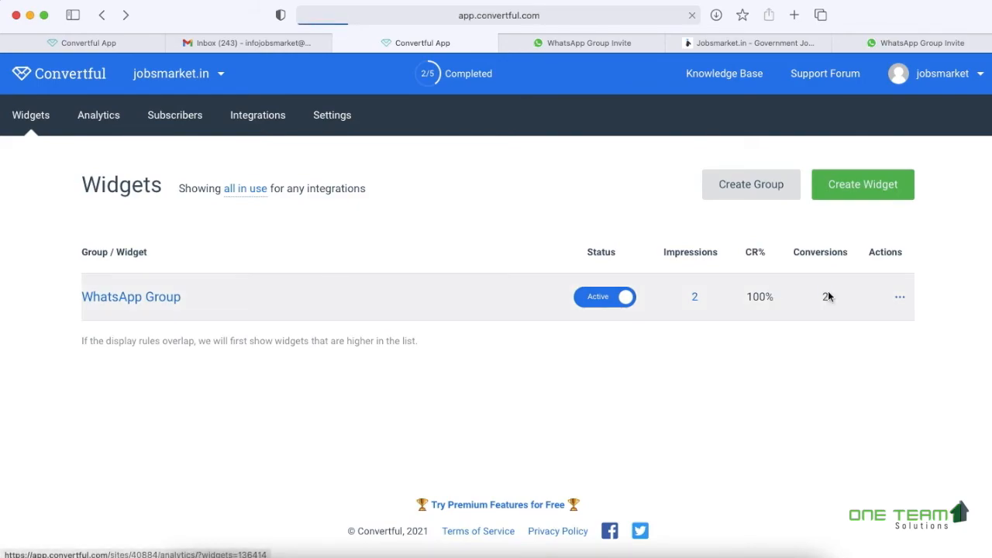
{"action": "scroll", "coordinate": [827, 297], "scroll_direction": "down", "scroll_amount": 10}
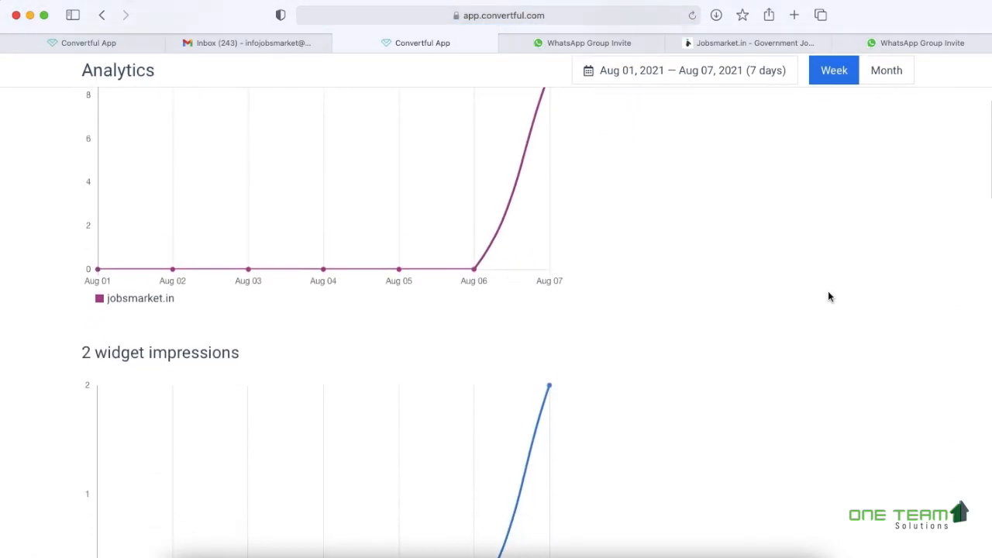
{"action": "scroll", "coordinate": [827, 297], "scroll_direction": "down", "scroll_amount": 4}
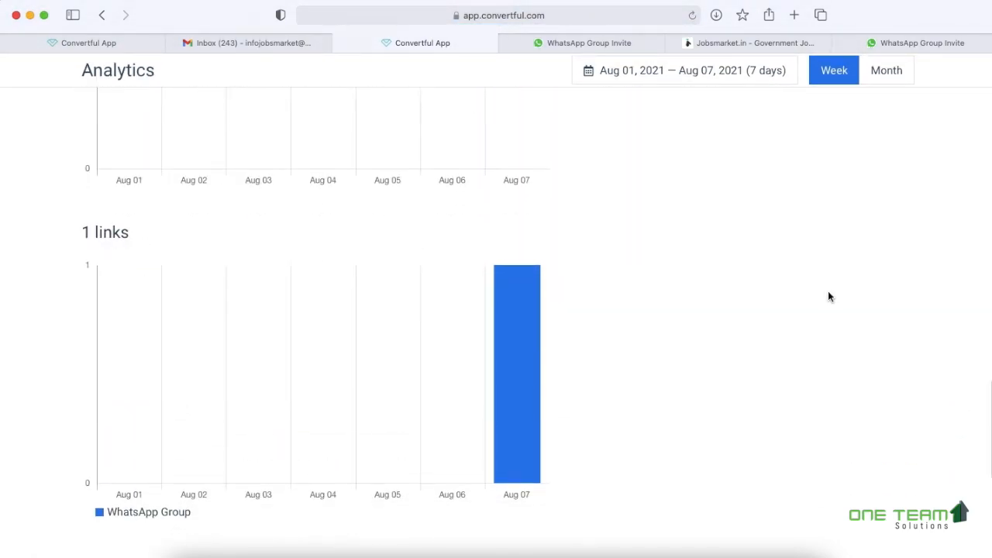
{"action": "scroll", "coordinate": [828, 296], "scroll_direction": "up", "scroll_amount": 15}
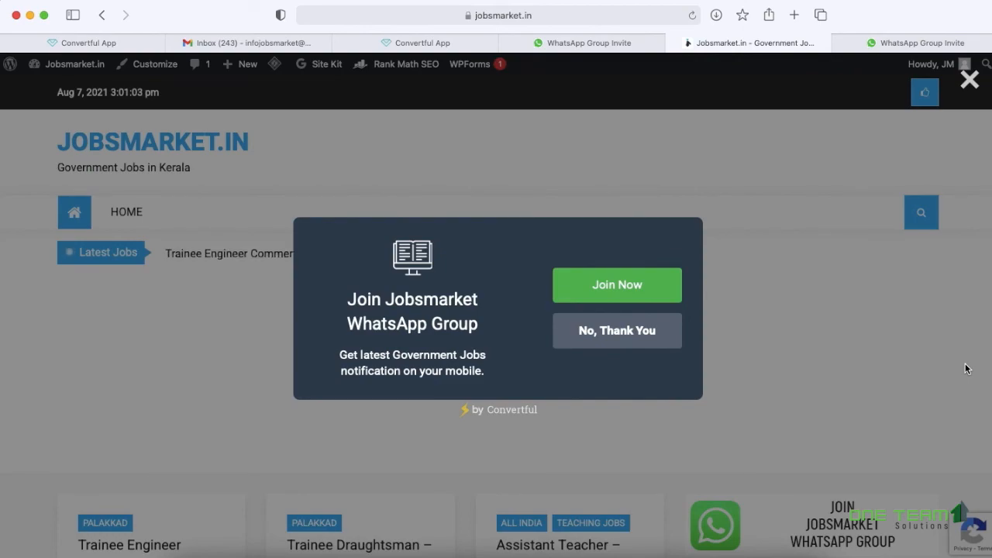
{"action": "scroll", "coordinate": [965, 368], "scroll_direction": "down", "scroll_amount": 15}
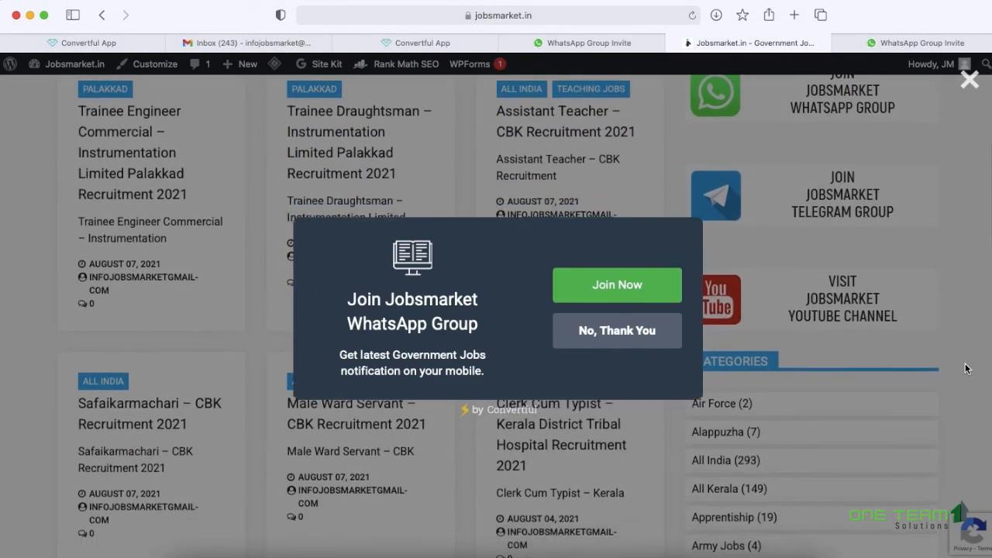